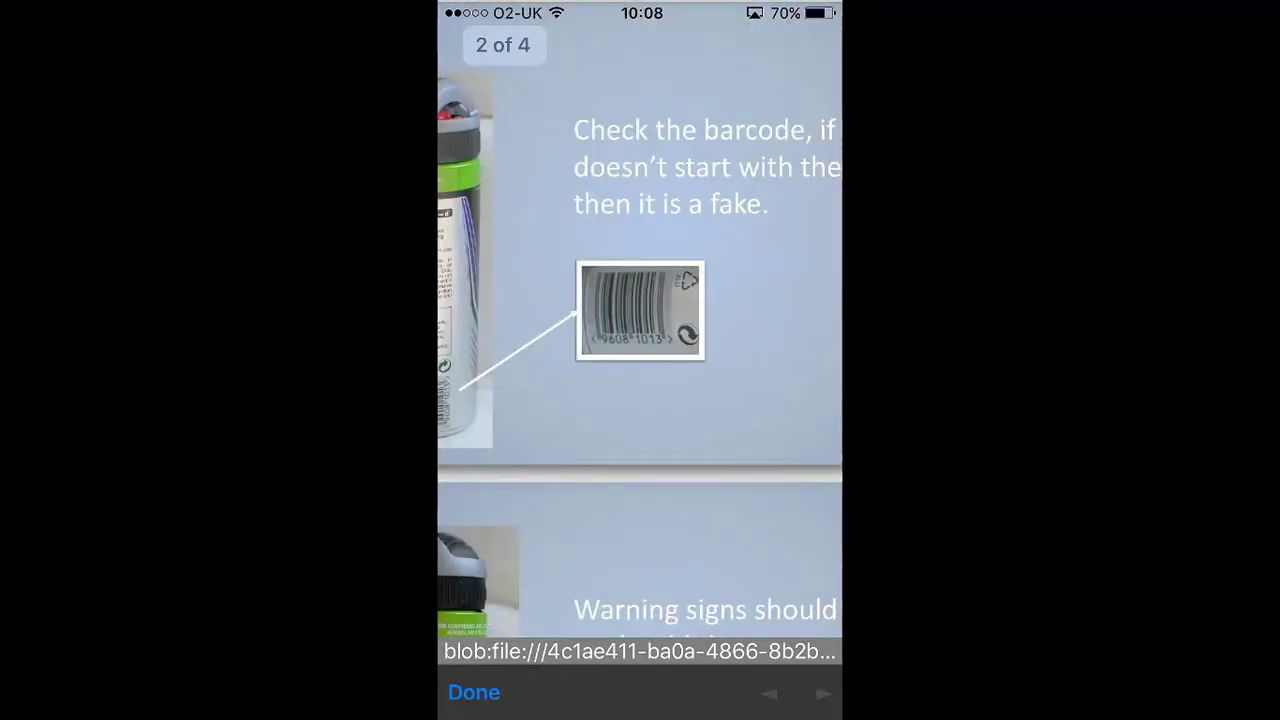
- Scroll through the remaining guide pages and zoom in and out on the leaf-shaped 'o' cap photo
scroll(640, 330, "down", 1)
scroll(640, 330, "down", 3)
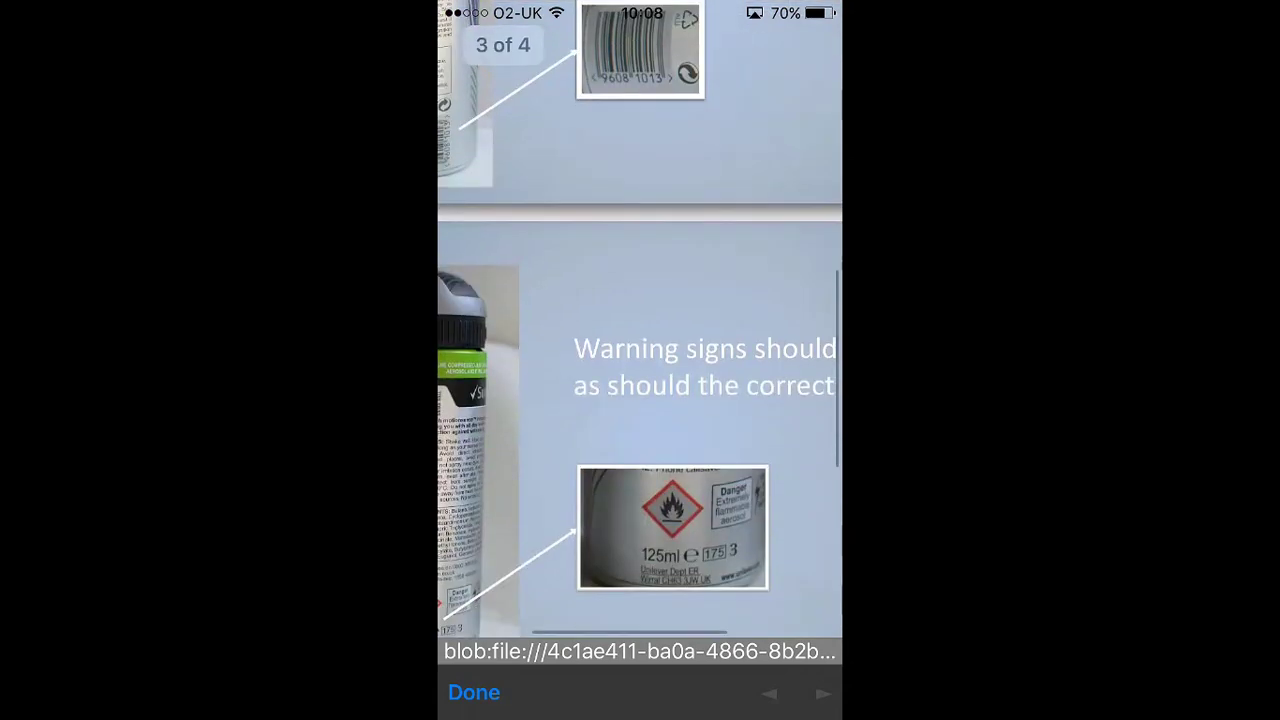
scroll(640, 330, "down", 3)
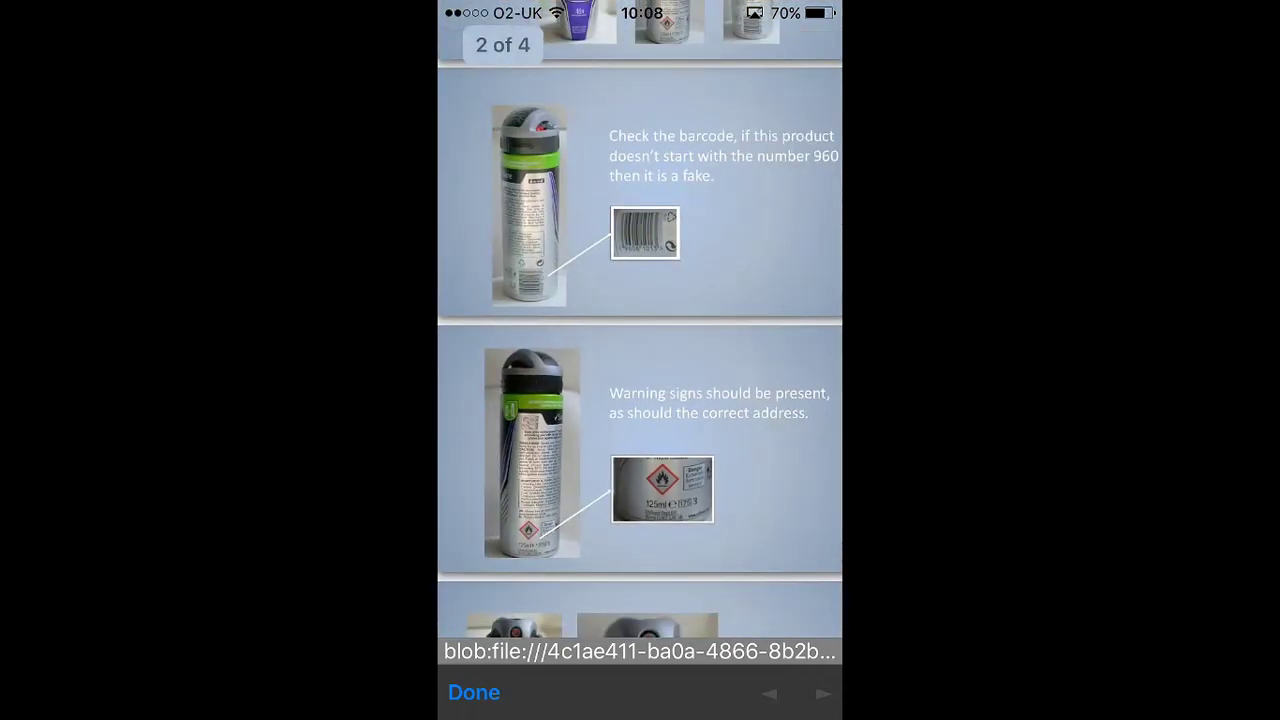
scroll(640, 330, "down", 3)
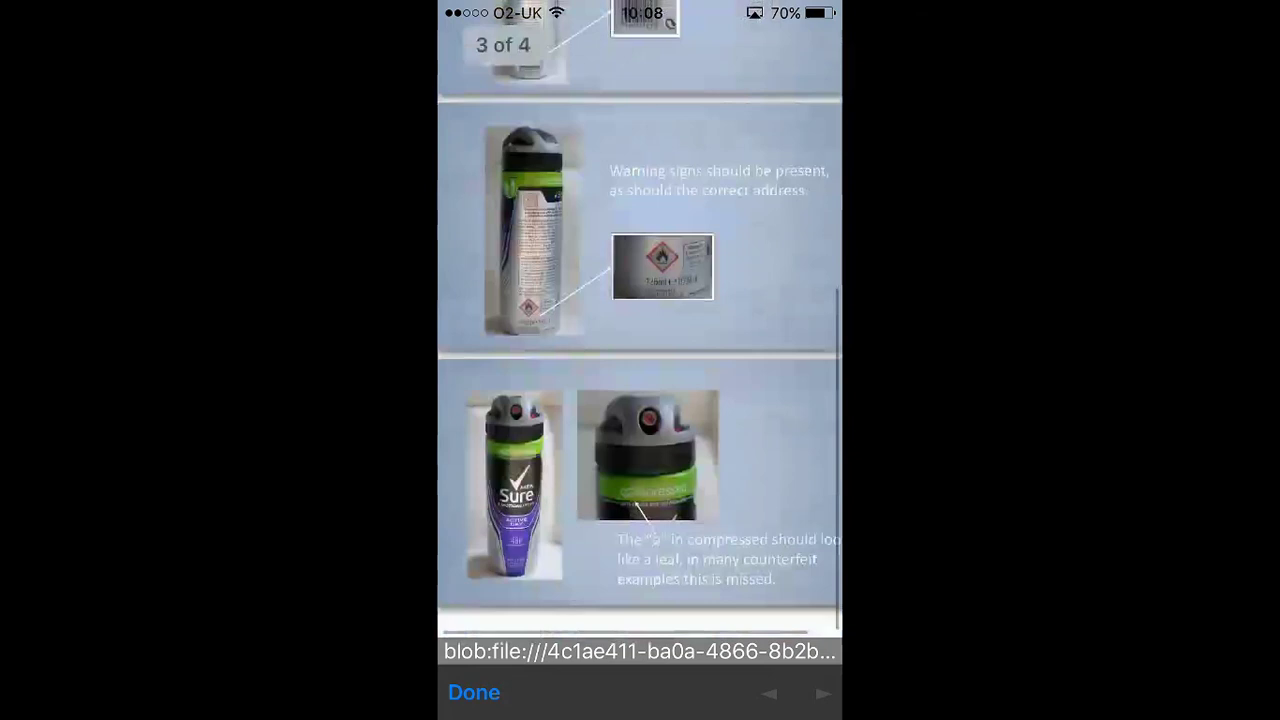
double_click(647, 477)
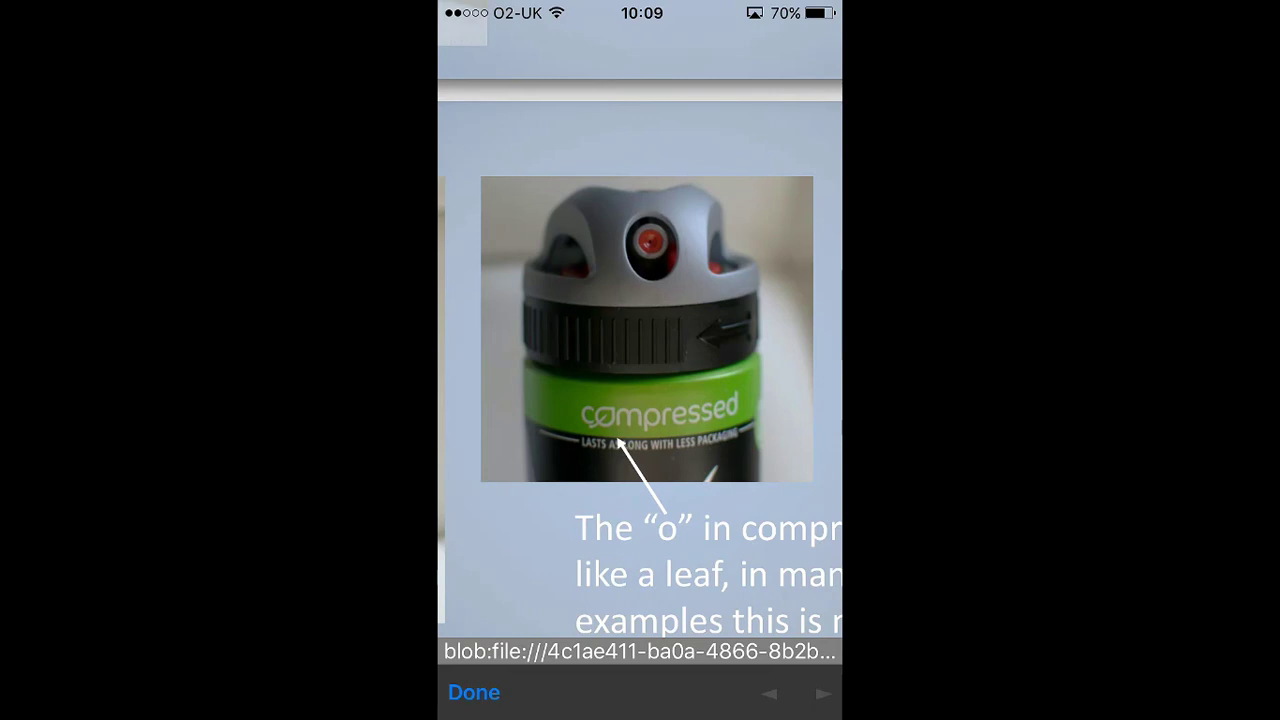
double_click(647, 400)
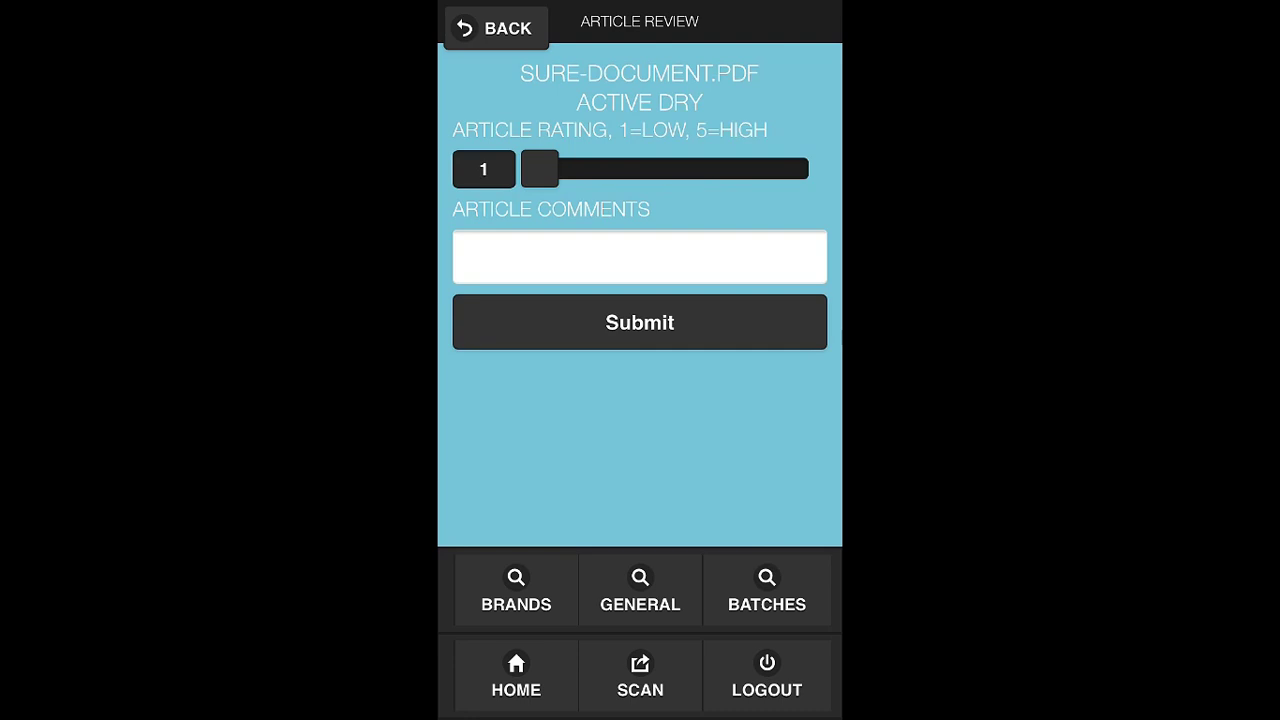
- Go back to Select Document and start a new report for the Sure Active Dry document
left_click(496, 28)
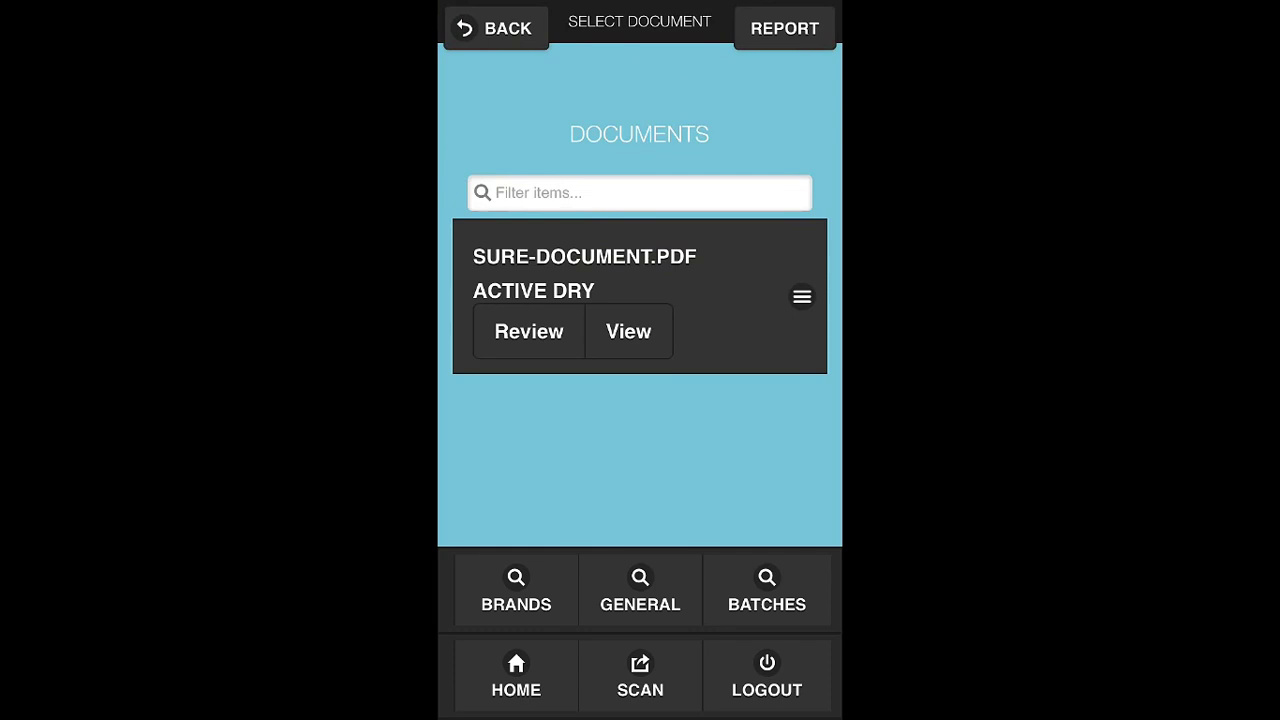
left_click(784, 28)
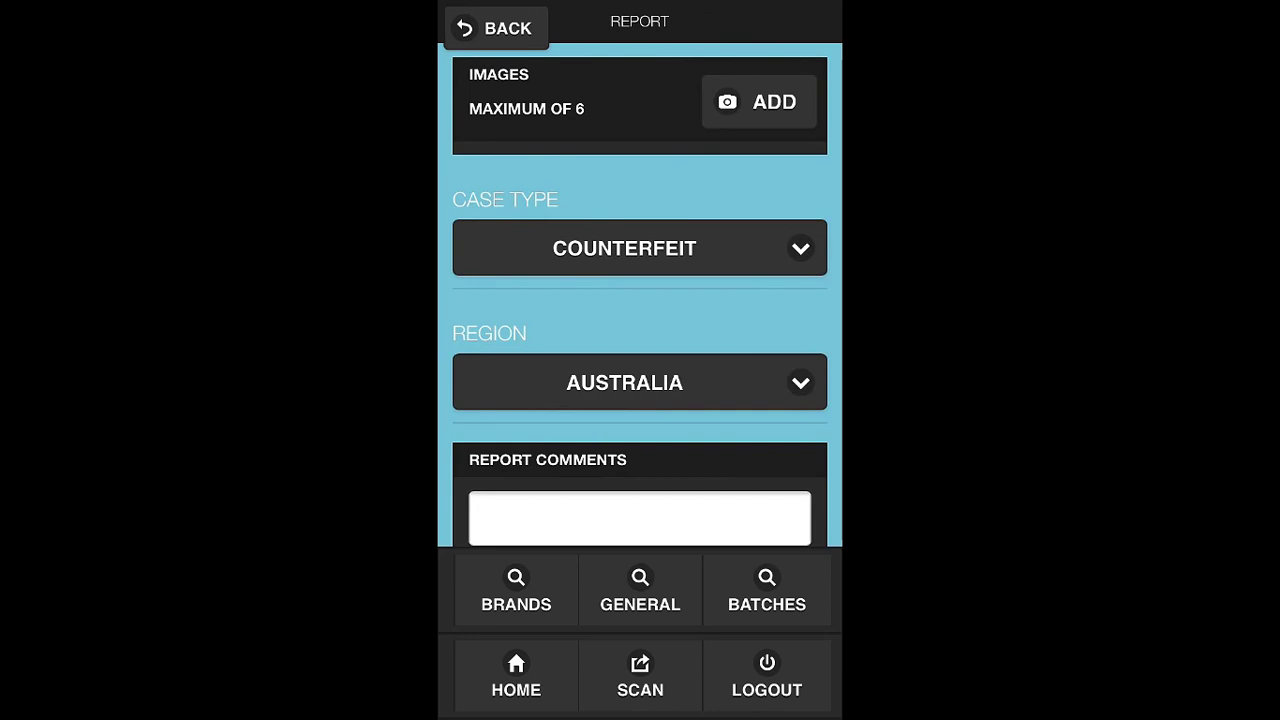
- Photograph the aerosol can's label and attach the photo to the report's images
left_click(758, 102)
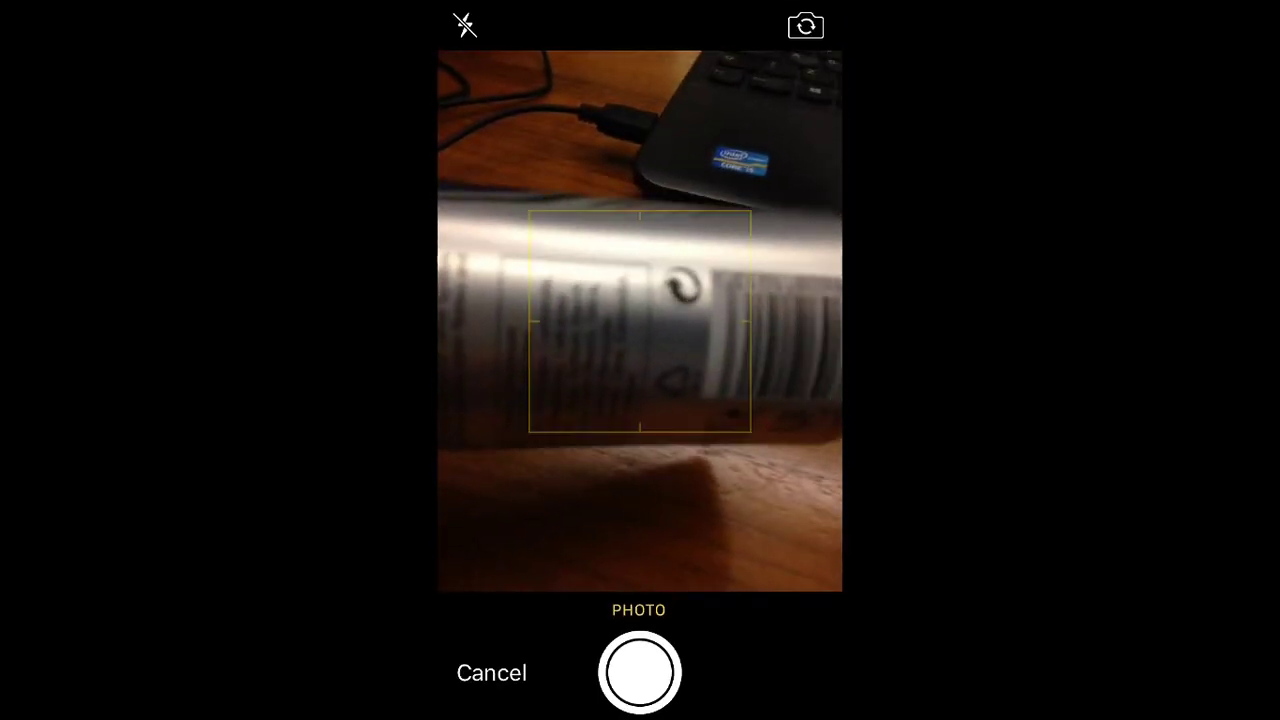
left_click(665, 361)
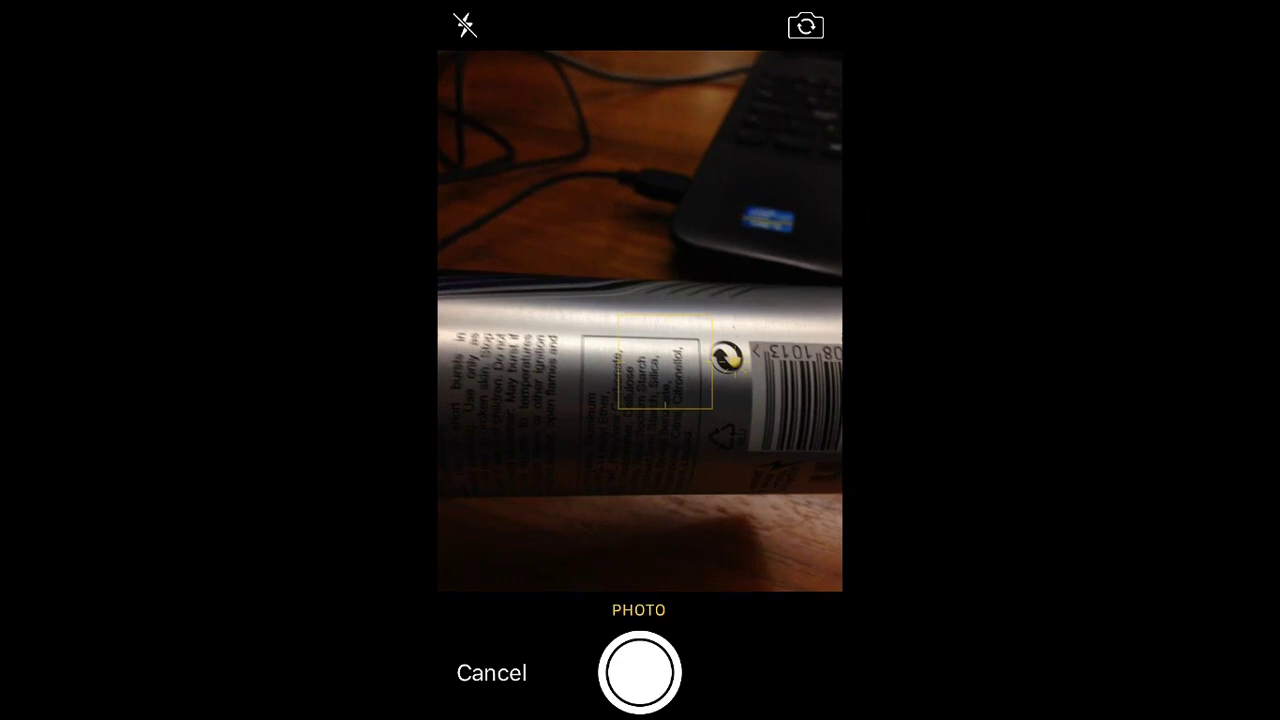
left_click(640, 673)
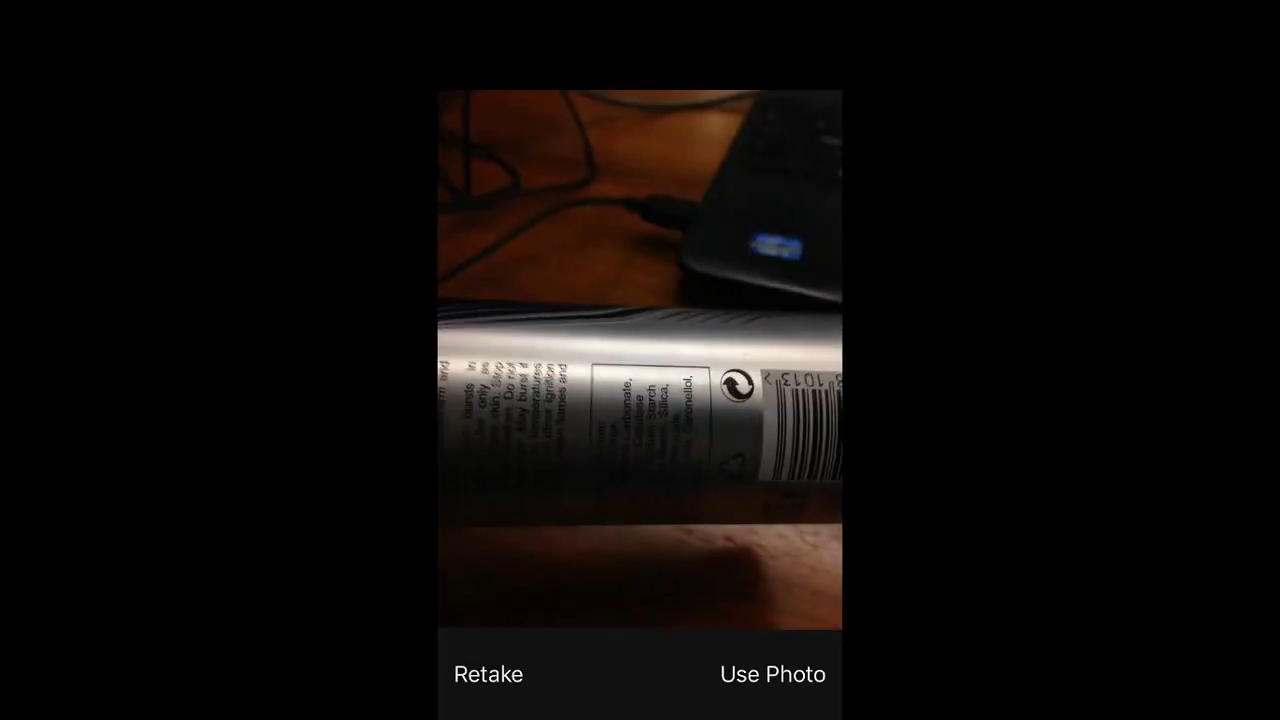
left_click(772, 674)
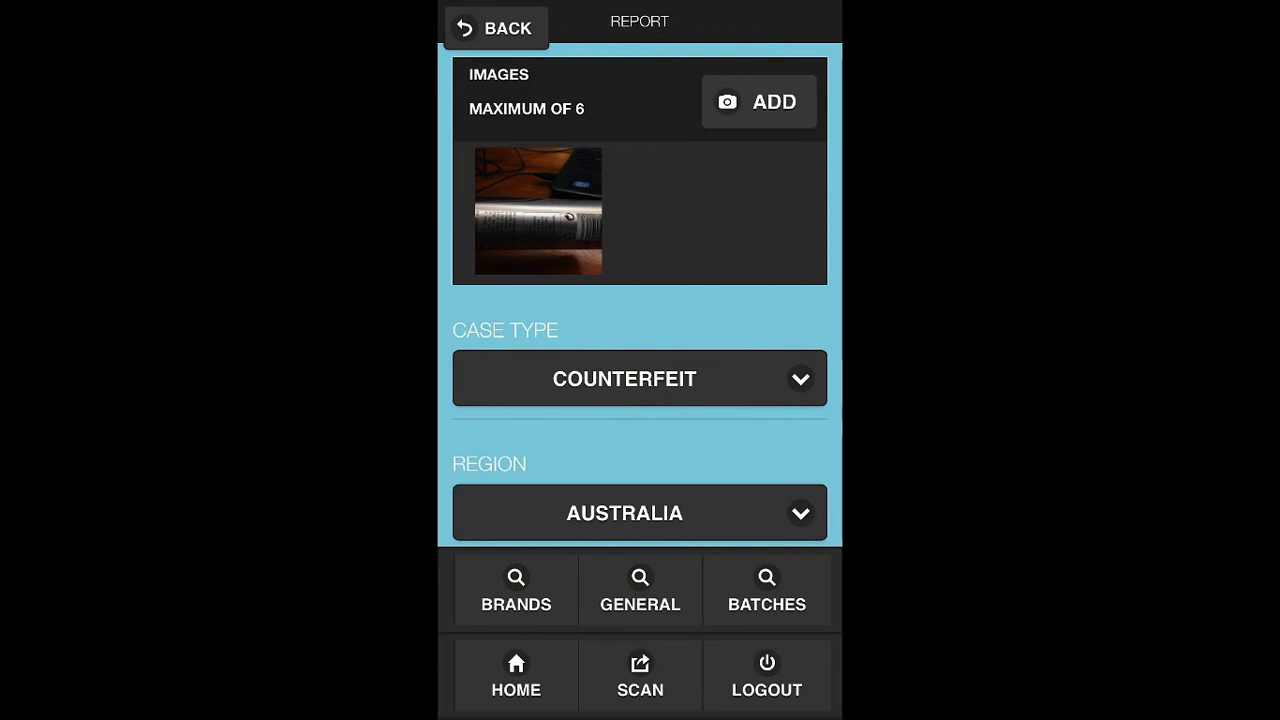
scroll(640, 300, "down", 3)
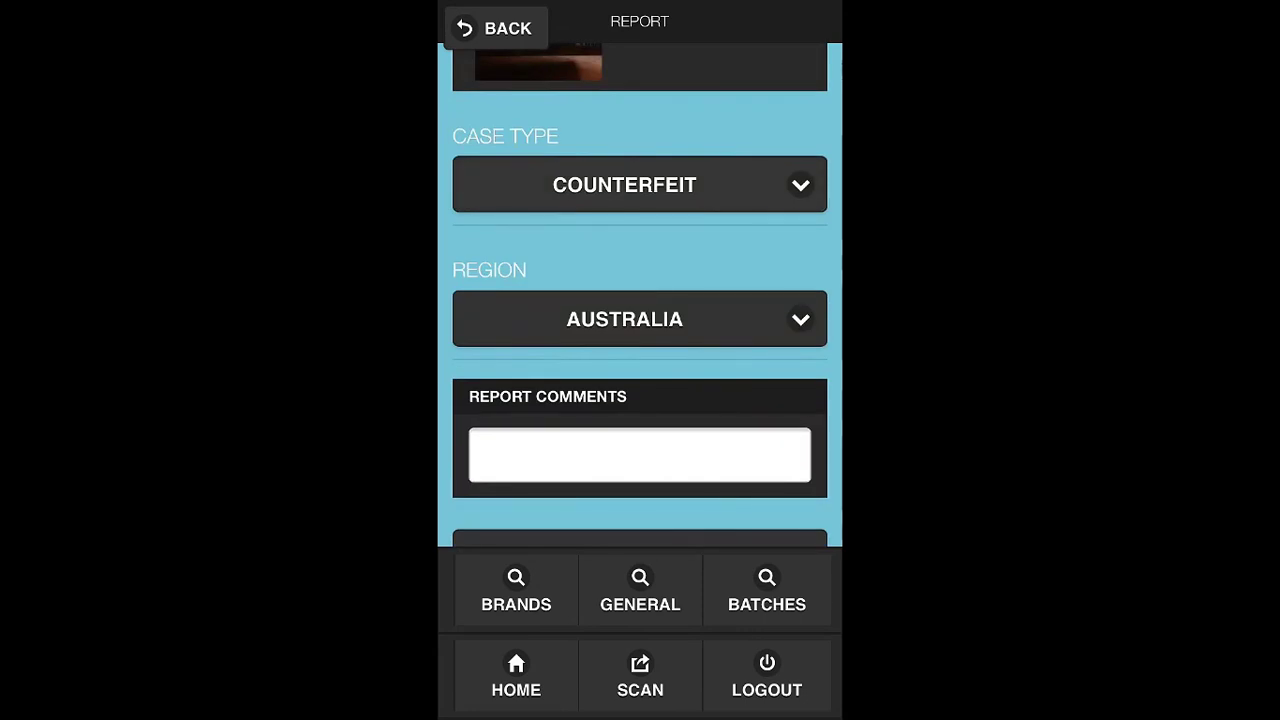
left_click(624, 184)
scroll(644, 600, "down", 2)
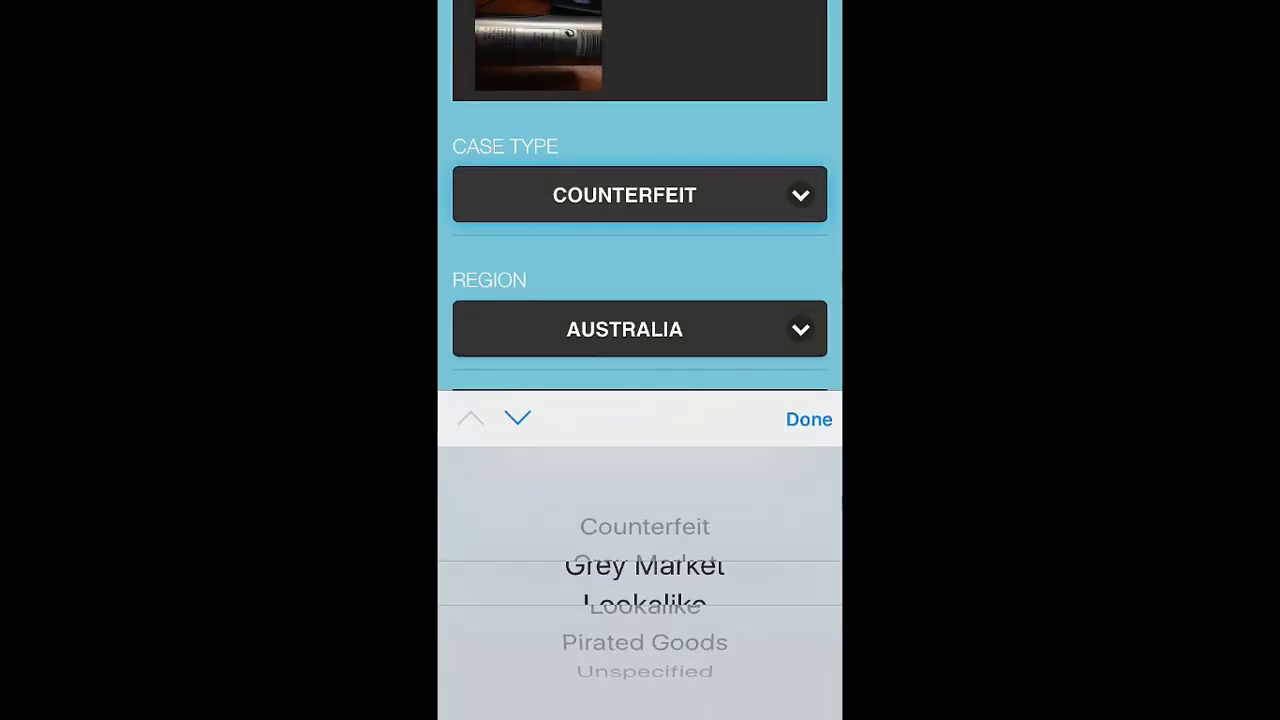
scroll(644, 590, "up", 2)
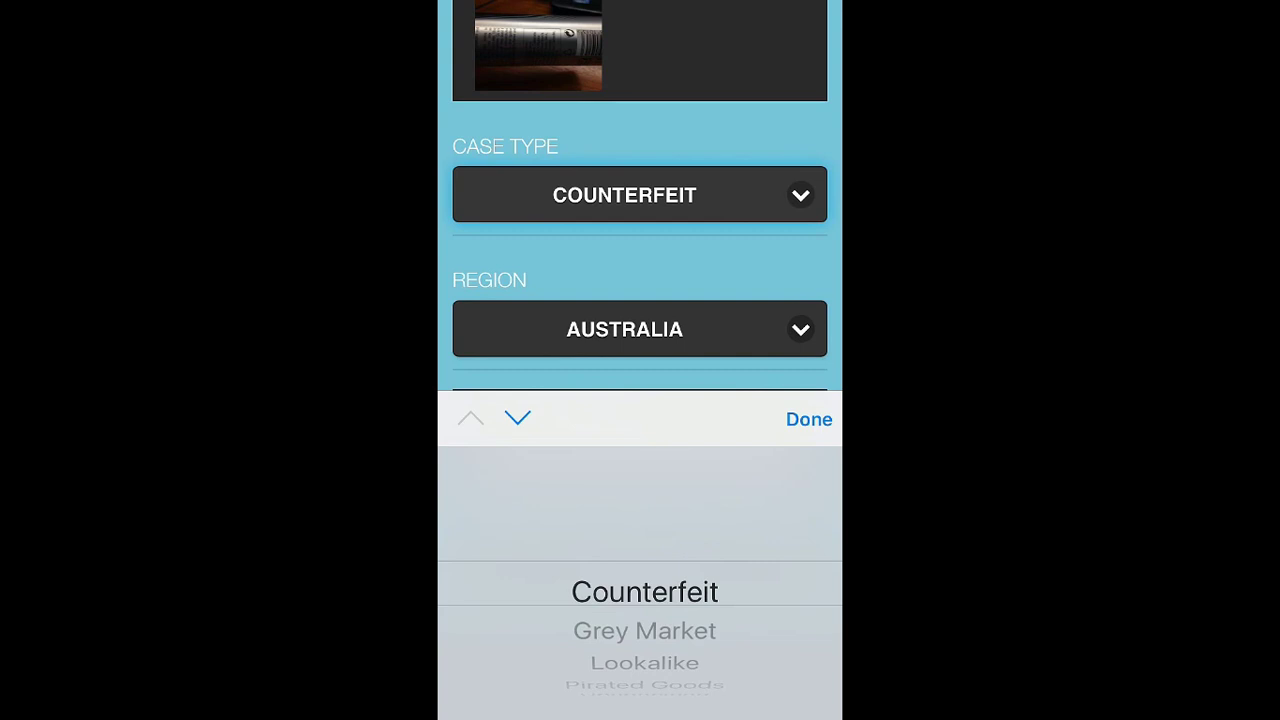
scroll(644, 590, "down", 1)
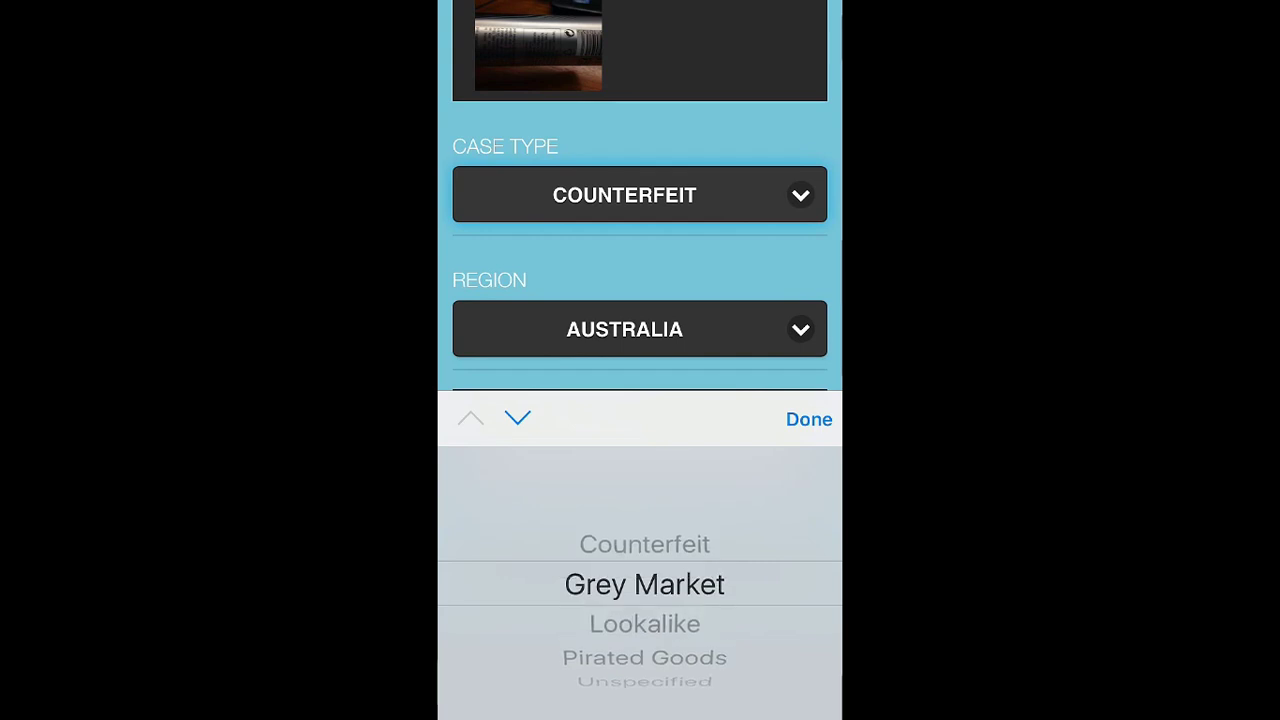
scroll(644, 590, "down", 2)
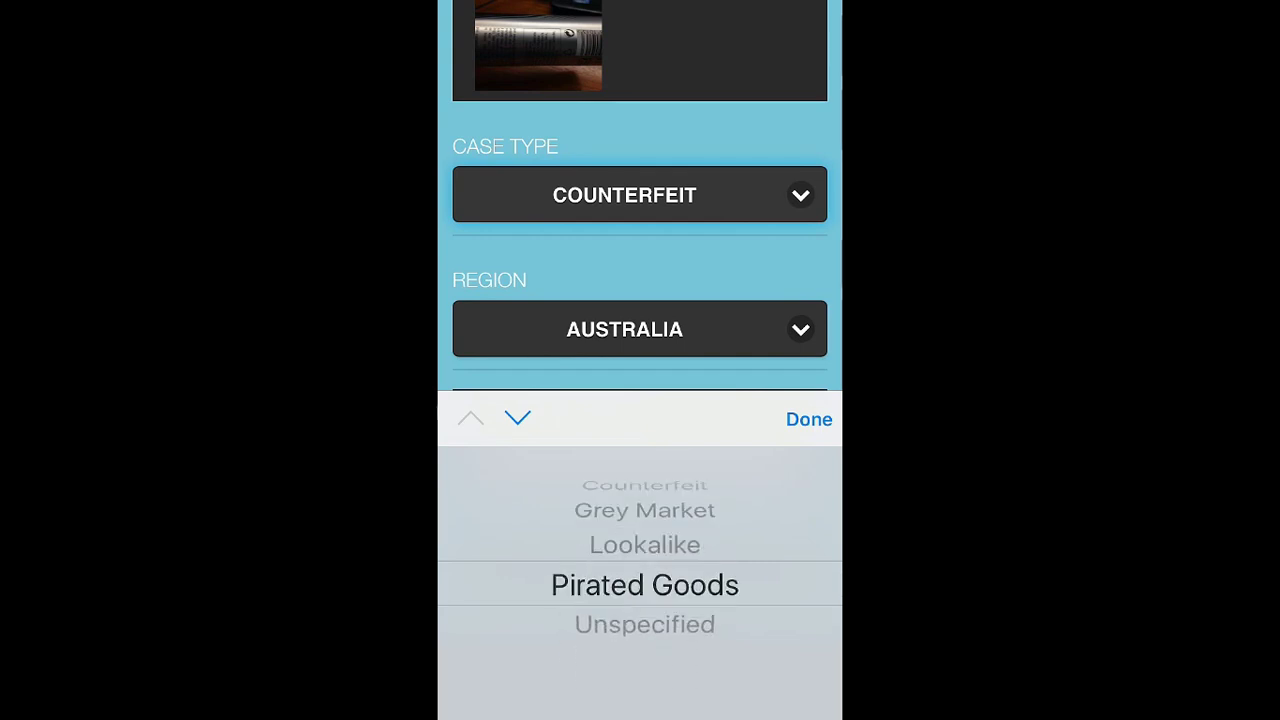
scroll(644, 590, "down", 1)
scroll(644, 590, "up", 2)
scroll(644, 590, "up", 2)
left_click(809, 419)
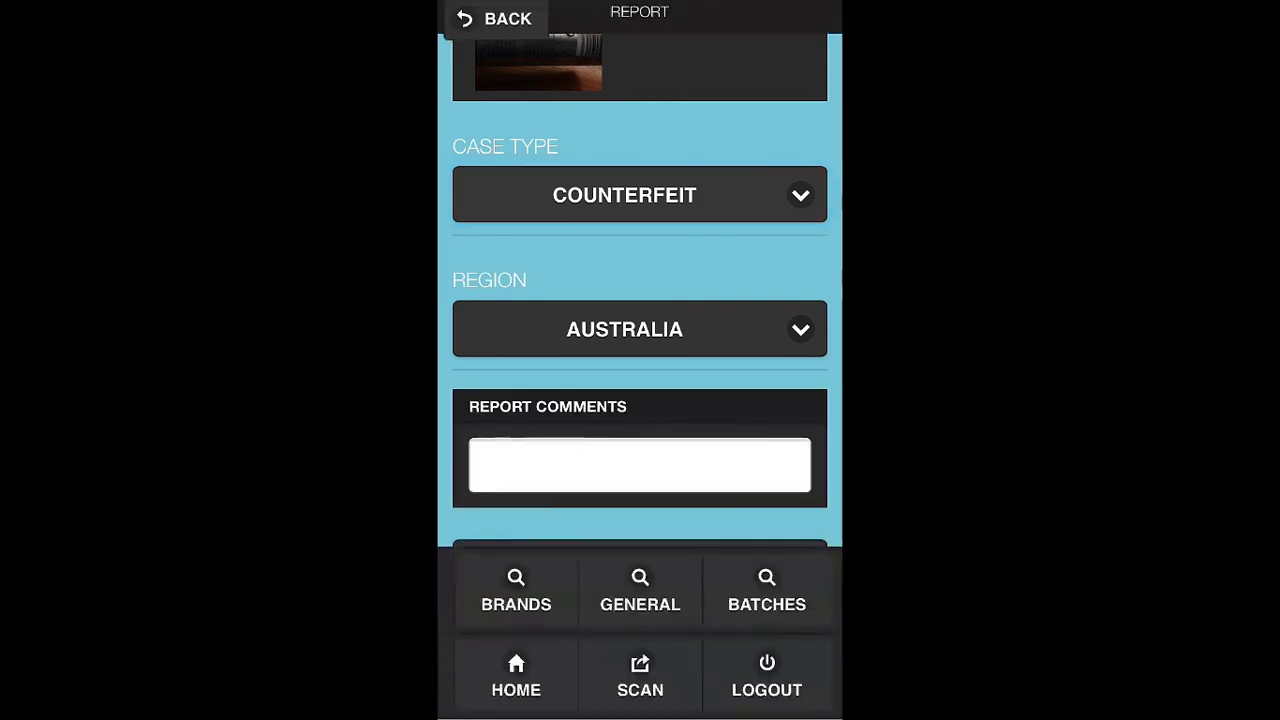
left_click(624, 329)
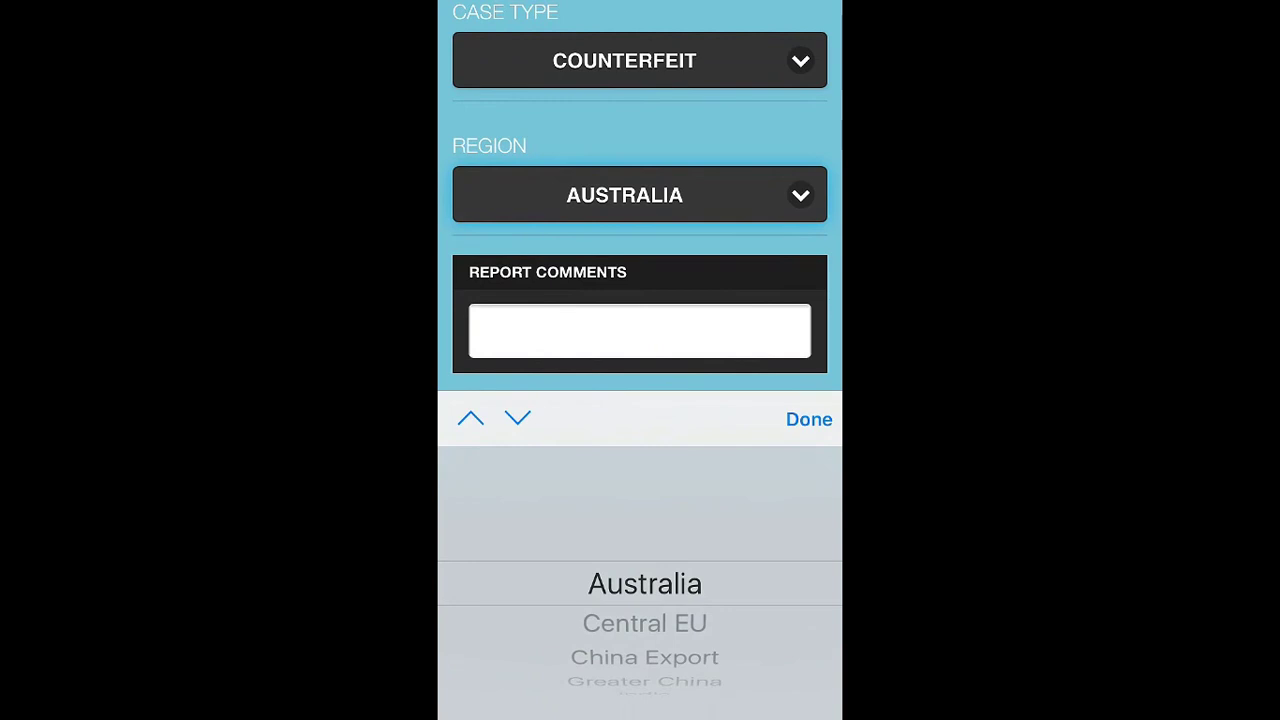
- Set the report's region to South Africa in the region picker
scroll(644, 590, "down", 3)
scroll(644, 590, "down", 2)
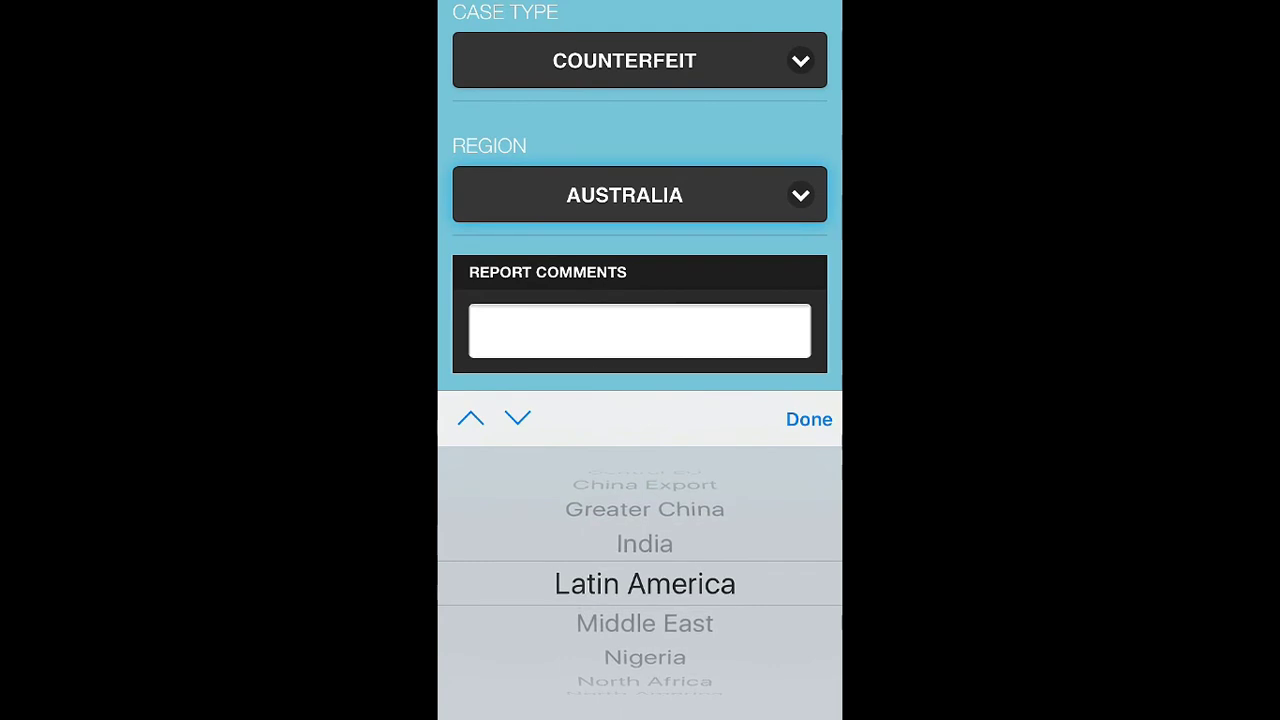
scroll(644, 584, "down", 5)
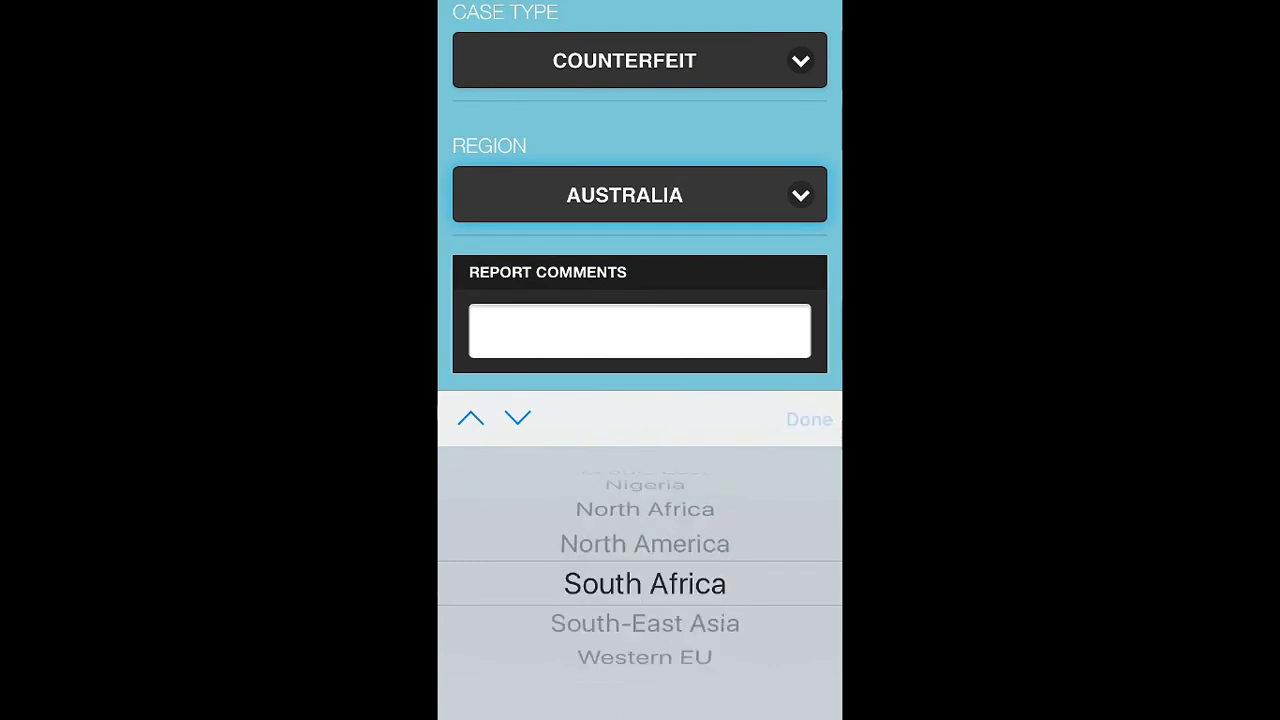
left_click(809, 419)
left_click(640, 390)
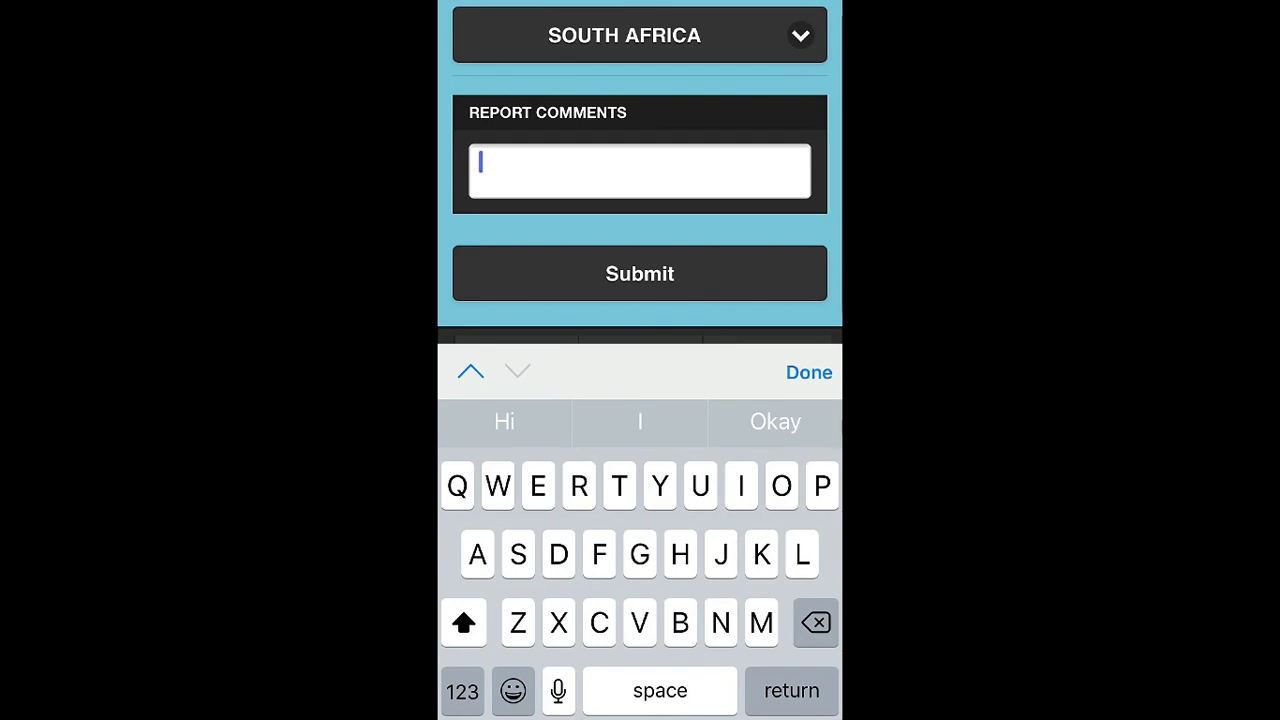
- Submit the South Africa counterfeit report and acknowledge the 'New case created' alert
left_click(809, 372)
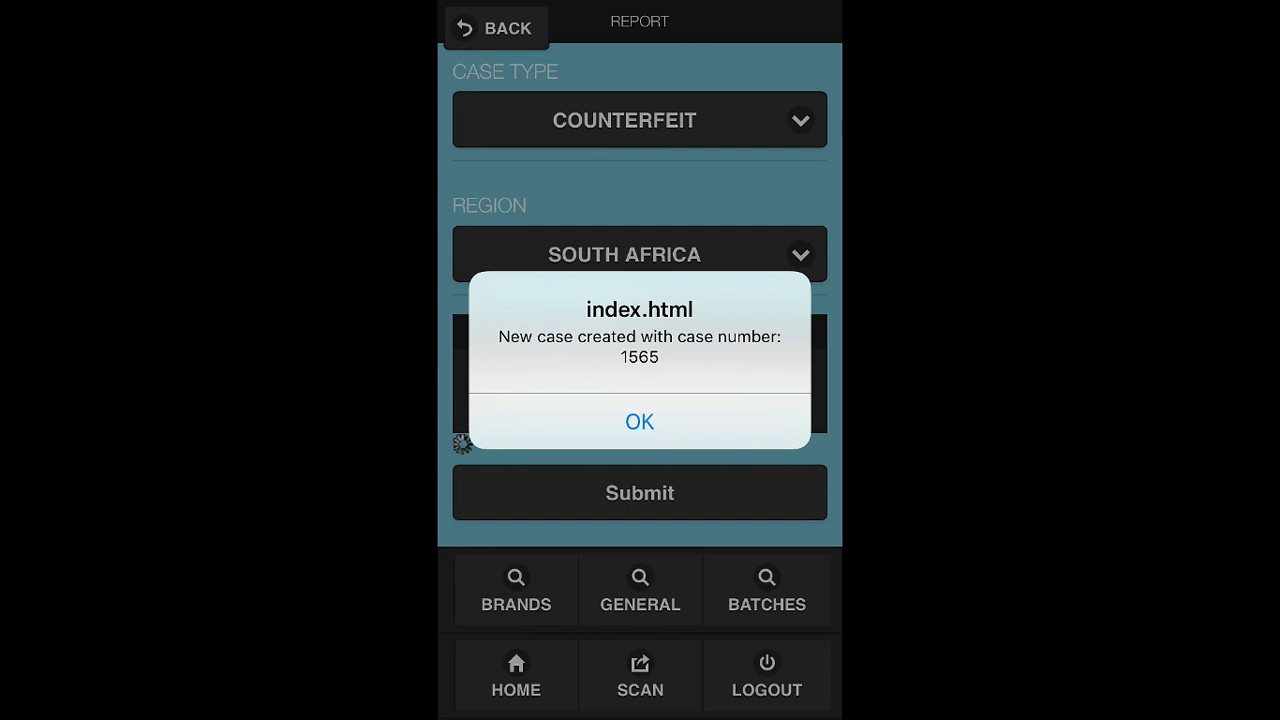
left_click(639, 421)
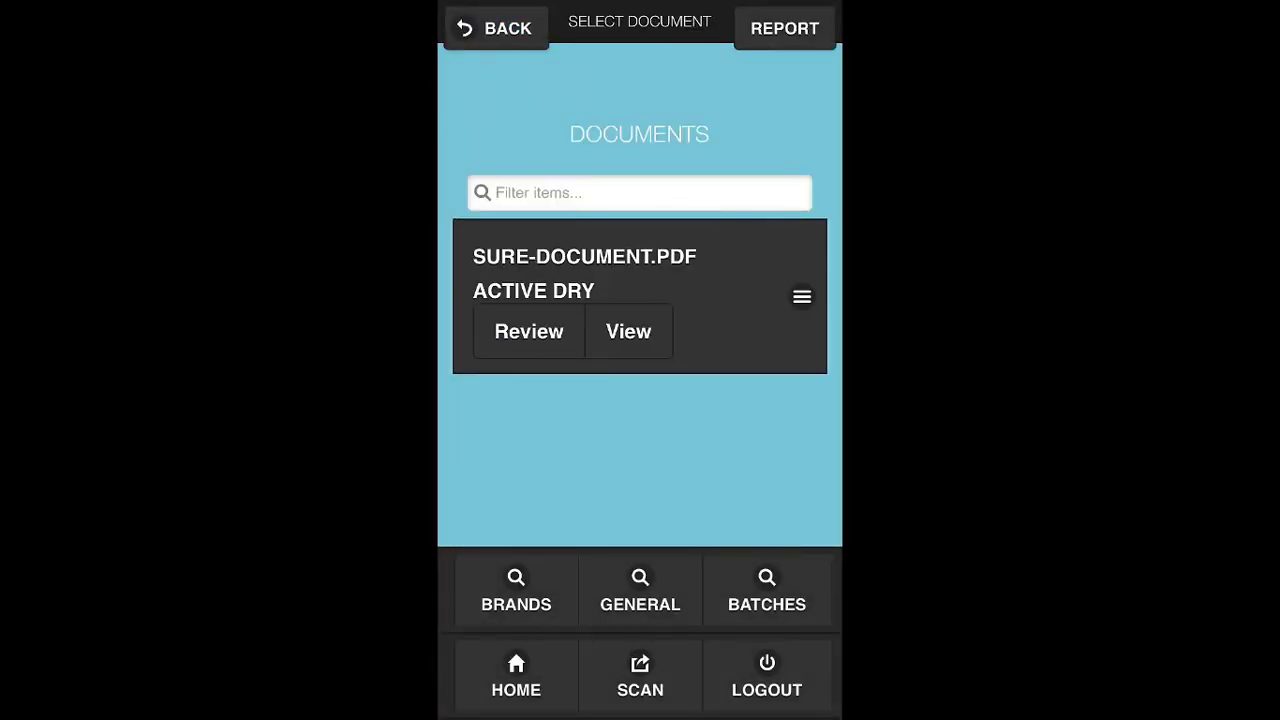
- Browse Batches, then Brands, to Deodorant's Anti-Perspirant product documents
left_click(767, 590)
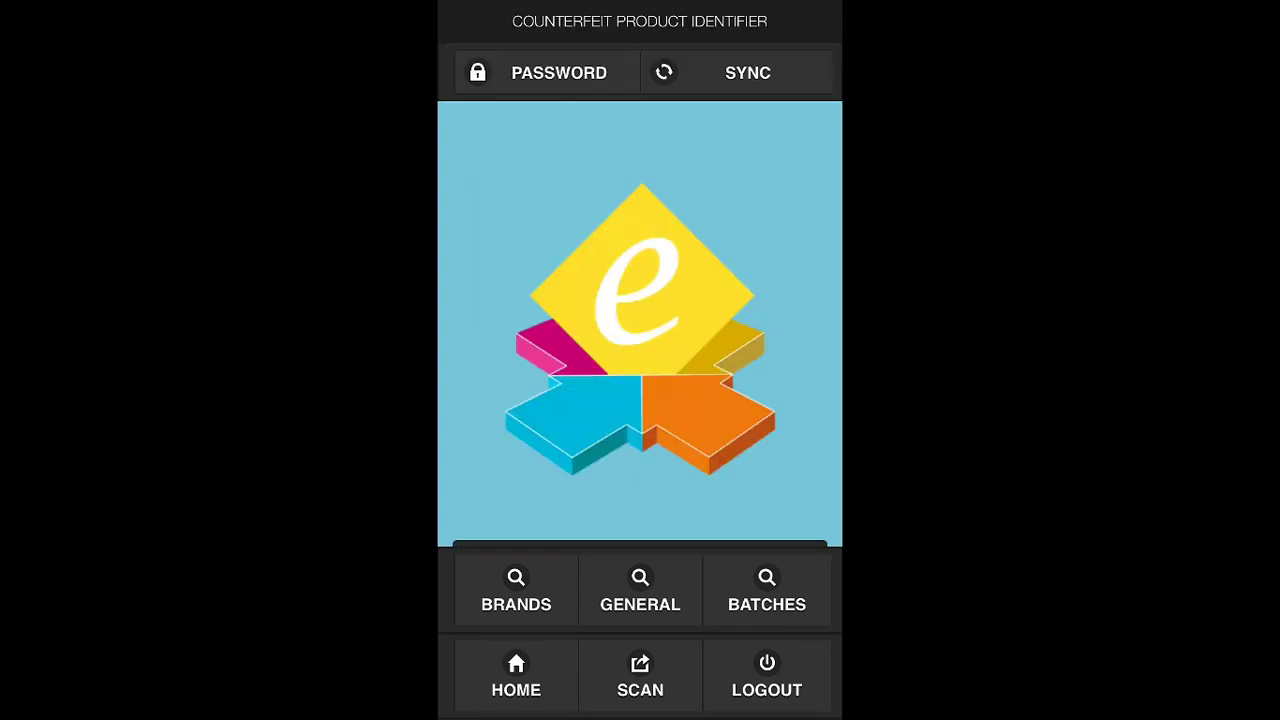
left_click(516, 590)
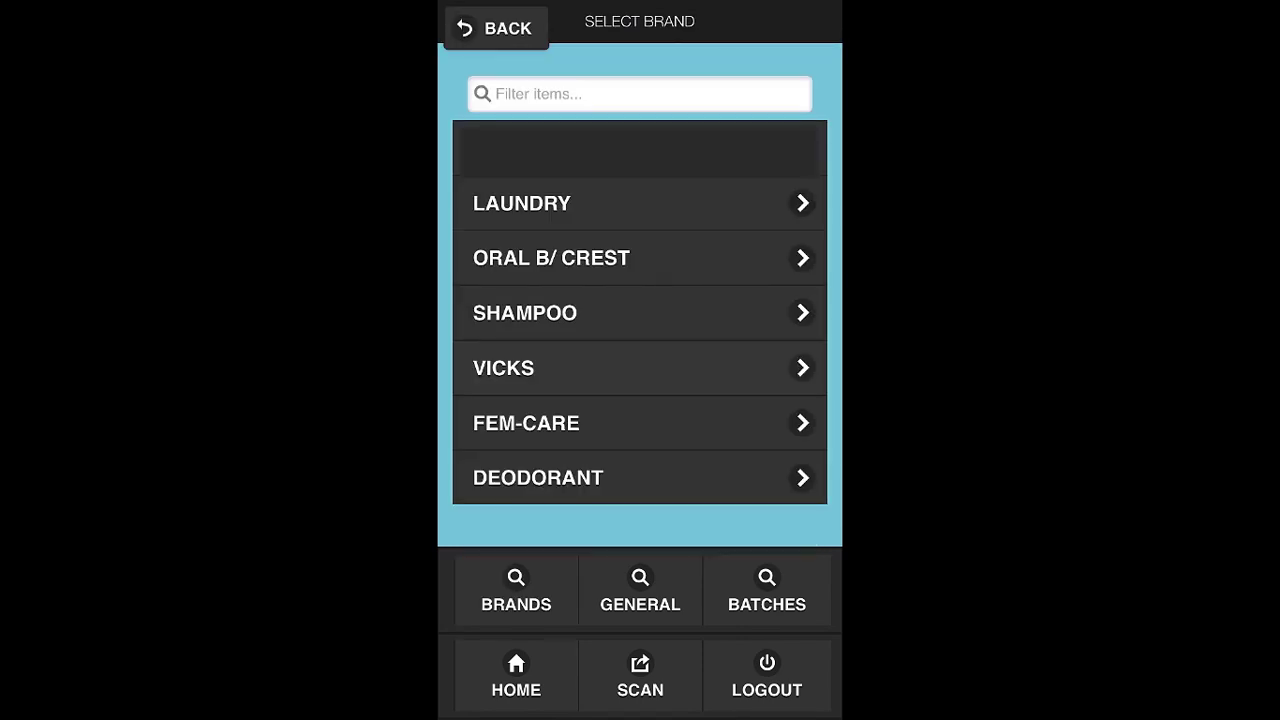
left_click(538, 477)
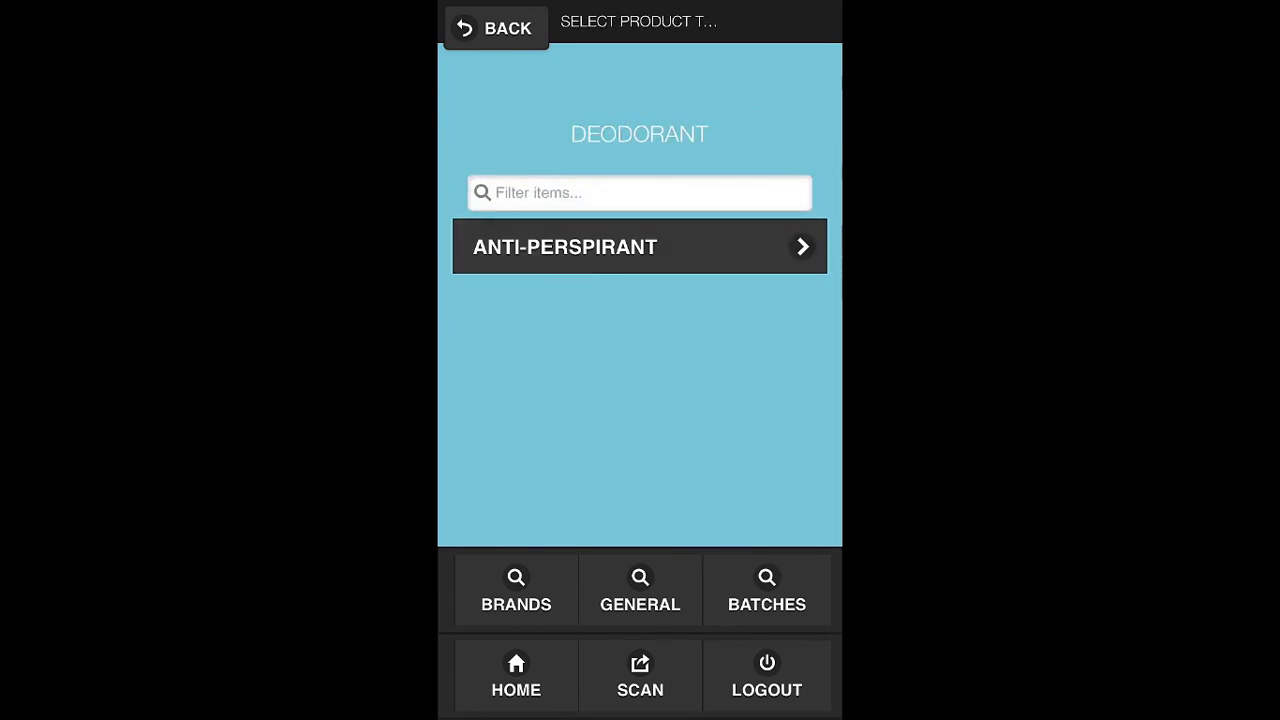
left_click(565, 247)
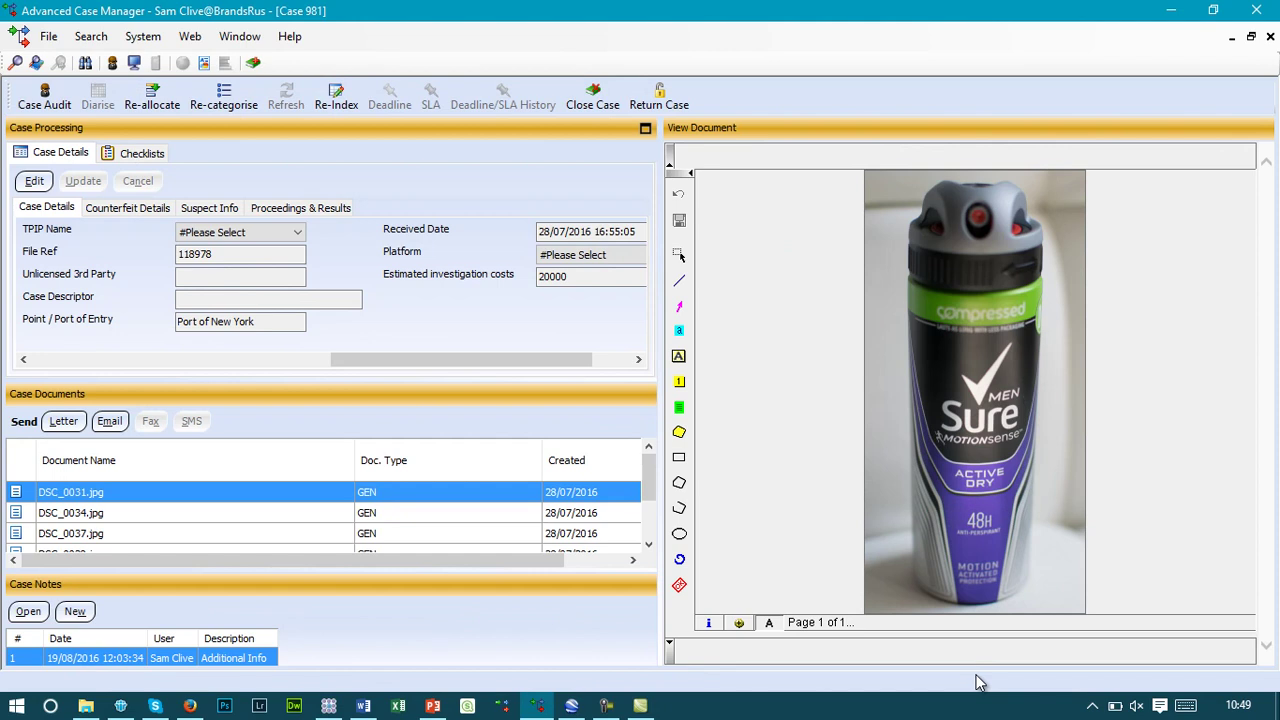
- Edit the Sure deodorant case, keep Case Type as Counterfeit, and review its Case Details fields
left_click_drag(548, 373, 370, 358)
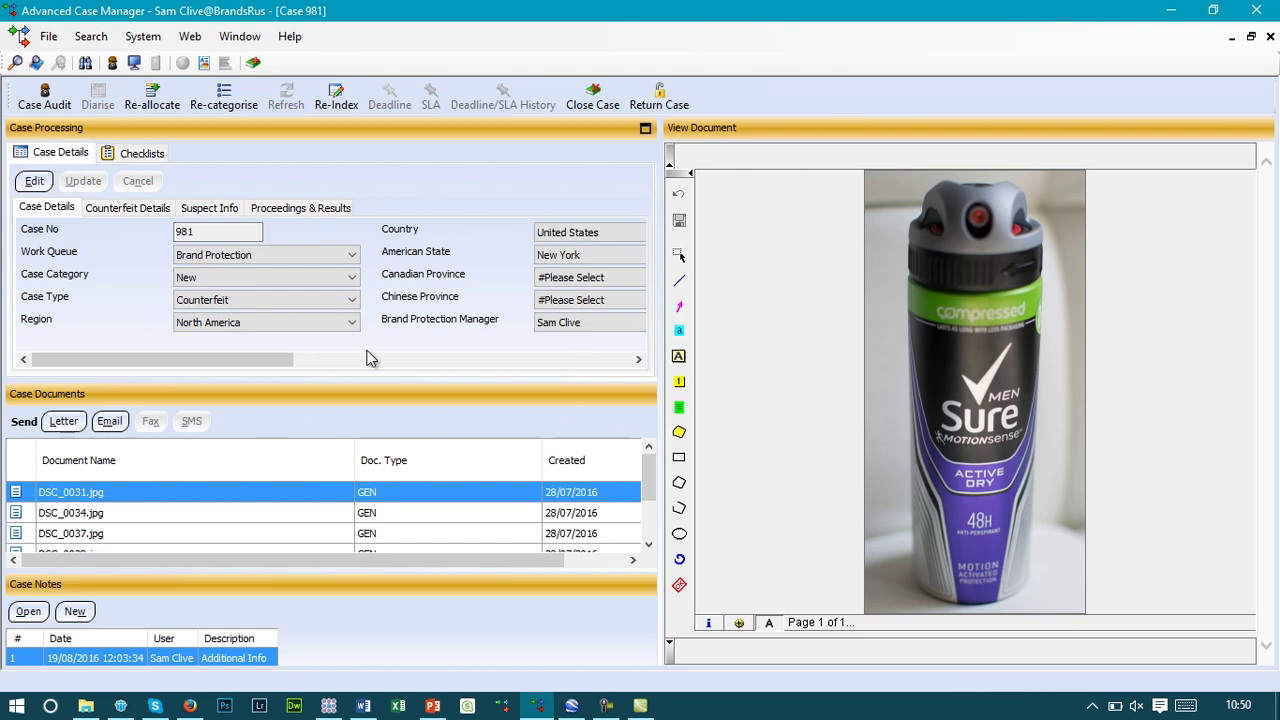
key("alt+e")
left_click(277, 300)
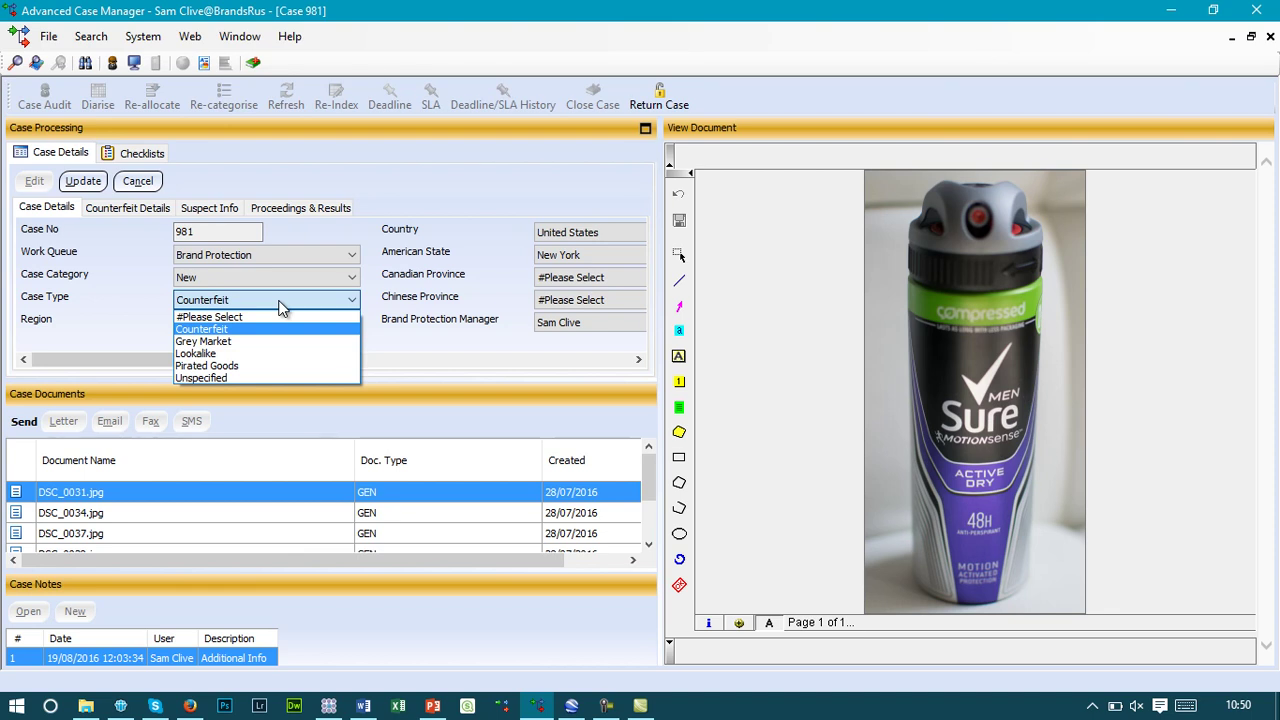
left_click(489, 188)
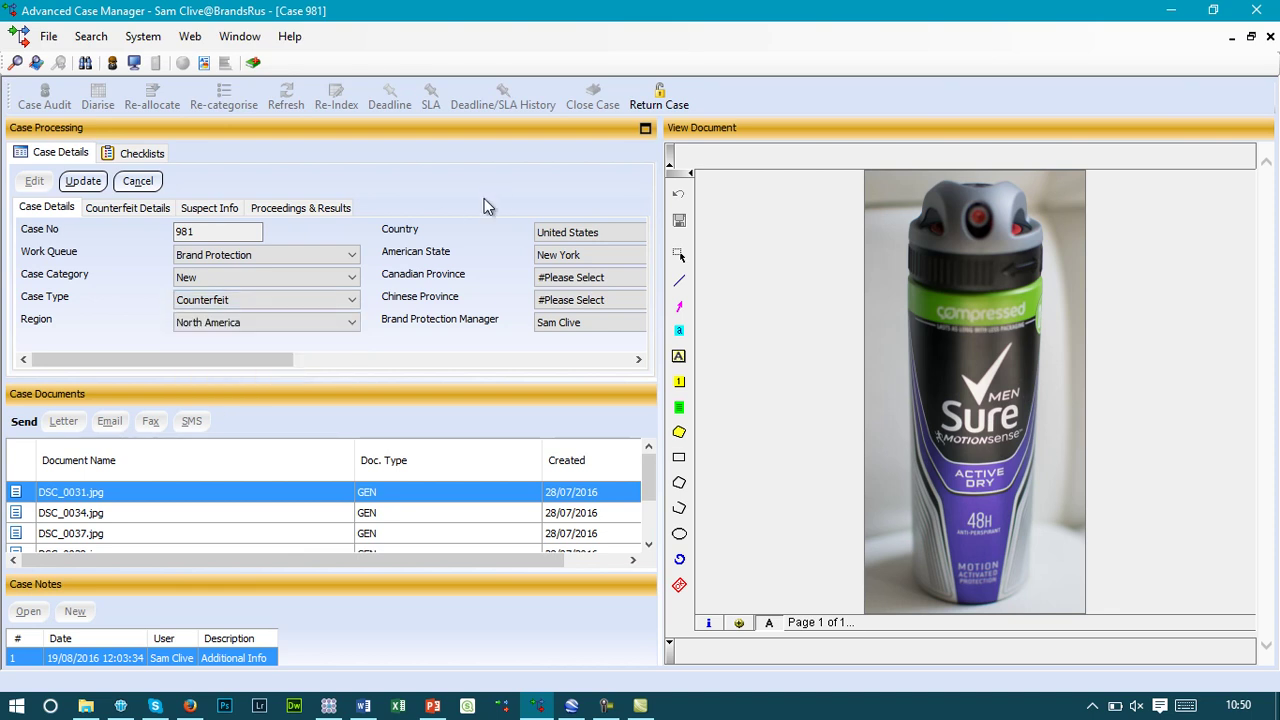
left_click_drag(222, 362, 370, 360)
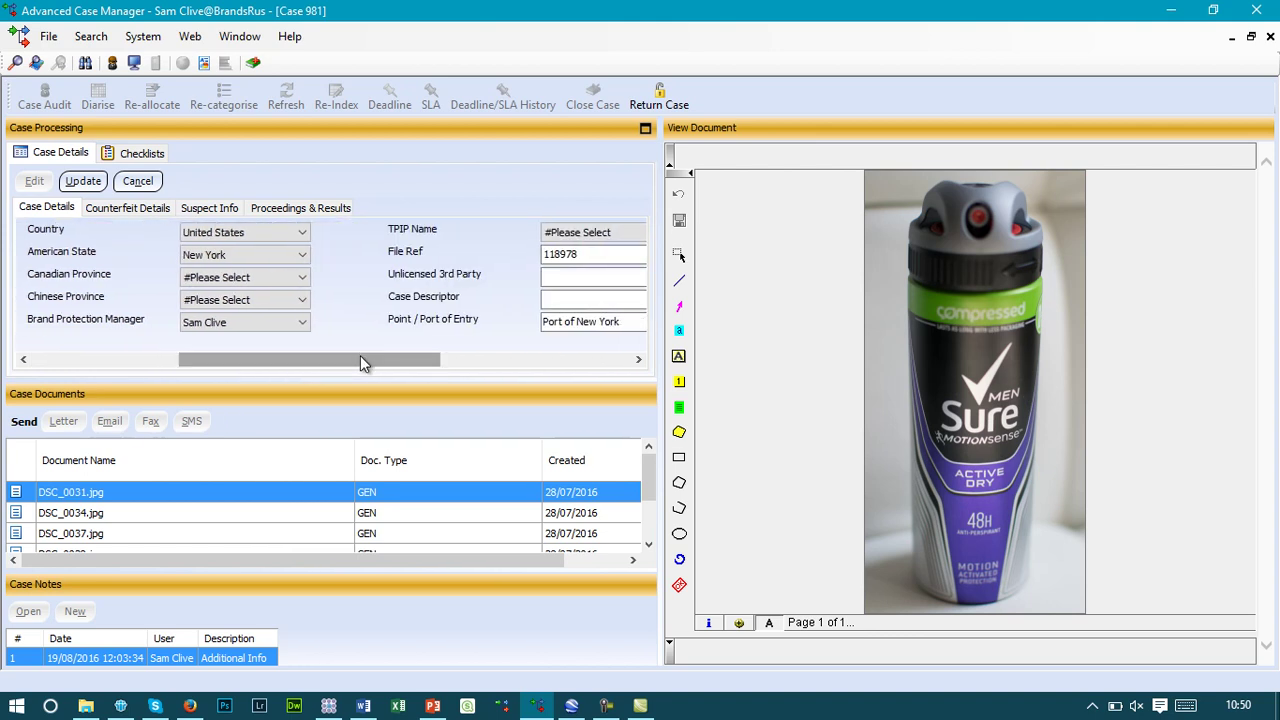
left_click_drag(361, 357, 498, 357)
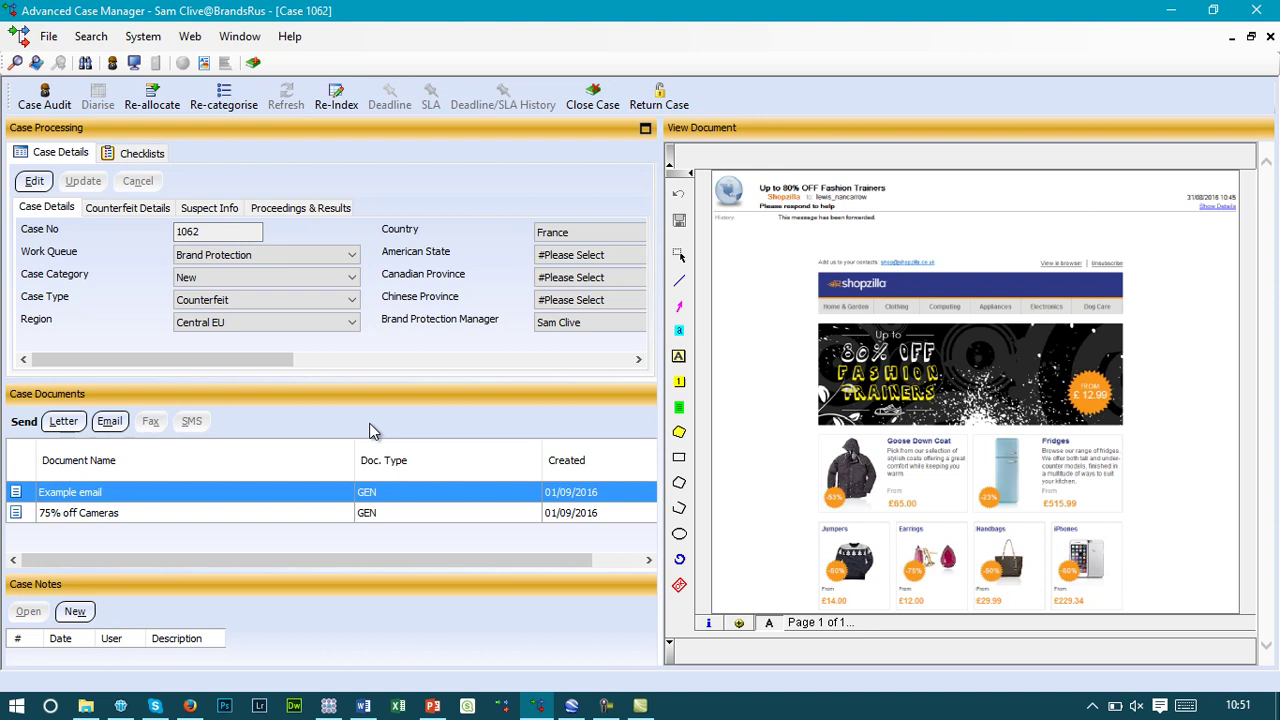
- Open the draft letter 1062.docx from the case's Letters list in Word
left_click(62, 421)
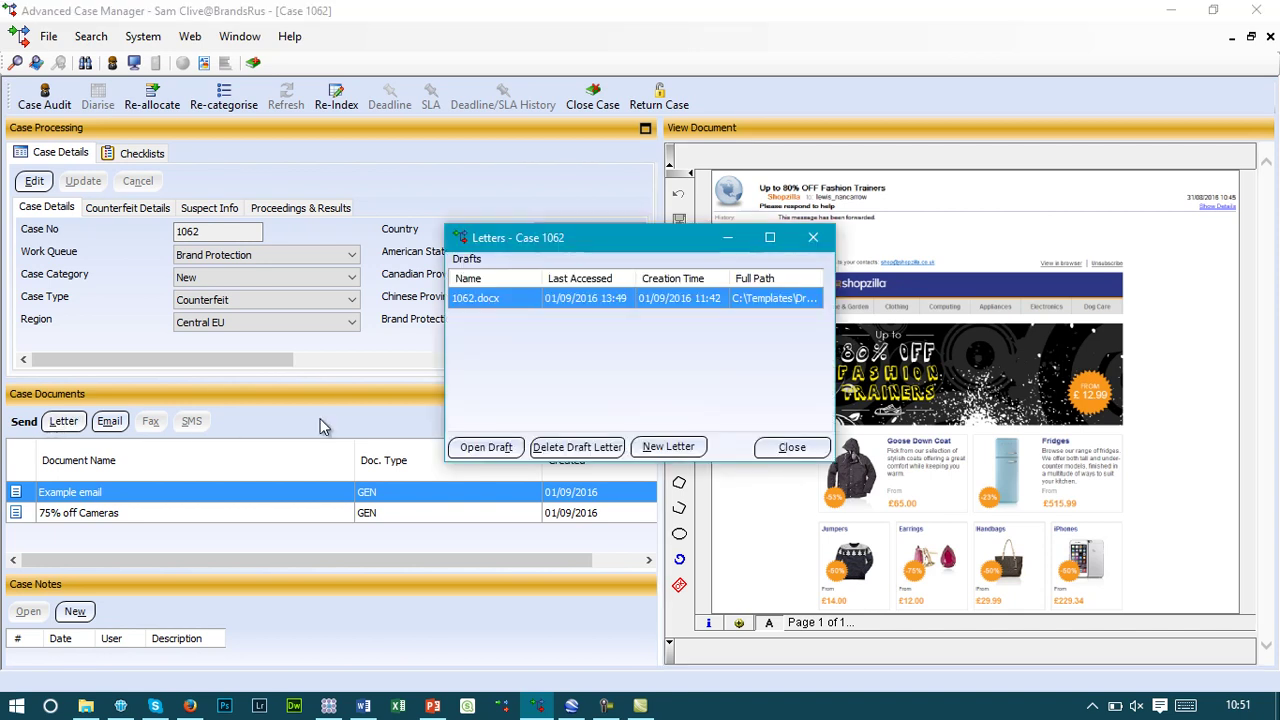
left_click(481, 449)
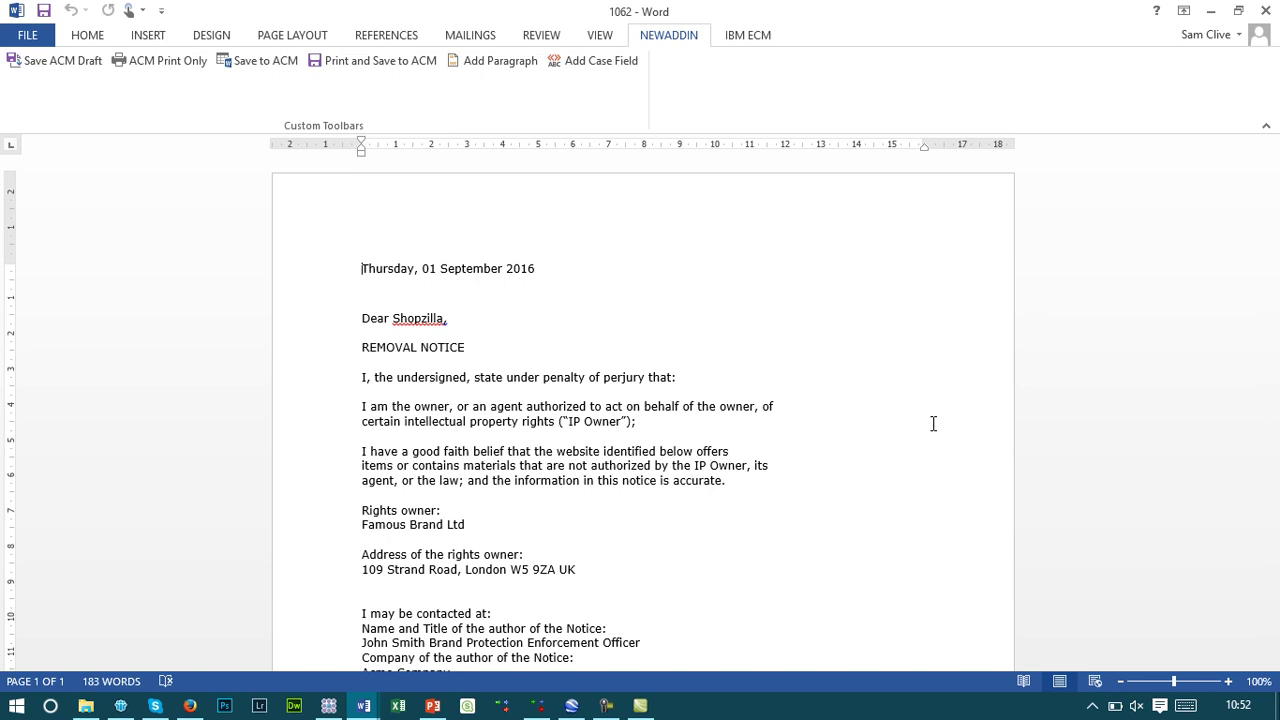
- Read through the Shopzilla removal notice and save it to ACM from the NEWADDIN tab
scroll(933, 424, "down", 6)
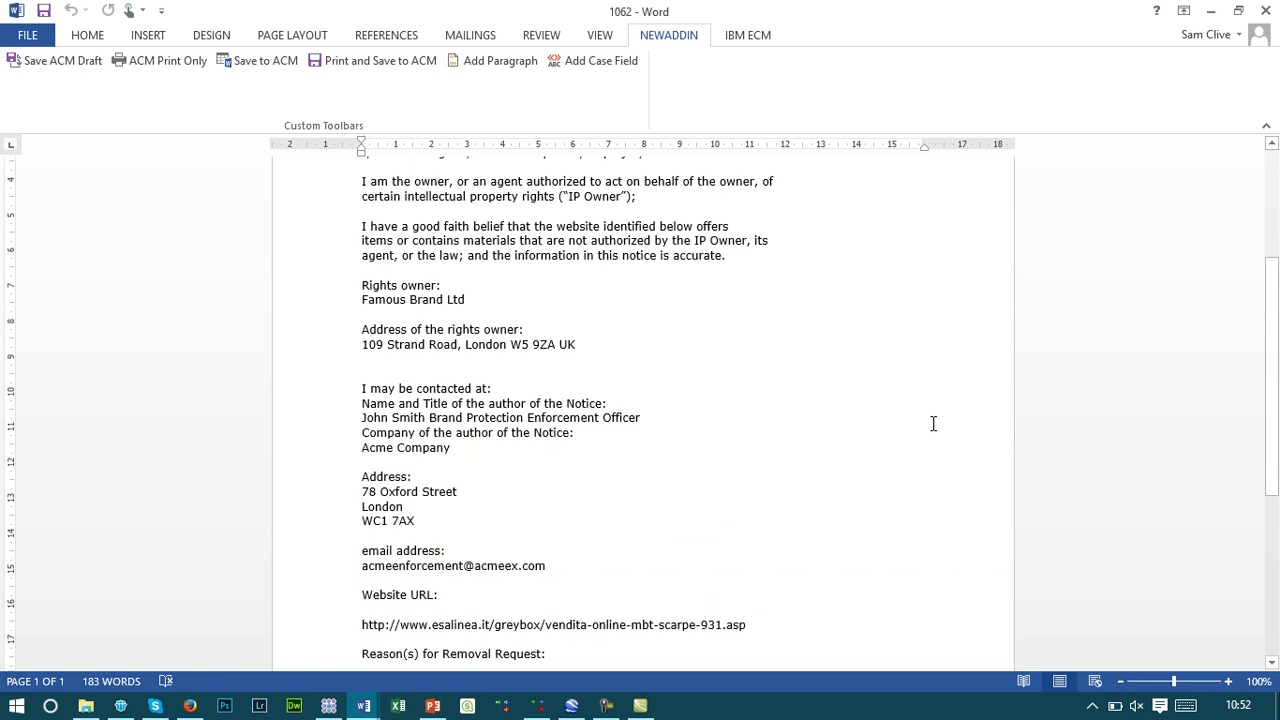
scroll(933, 424, "down", 3)
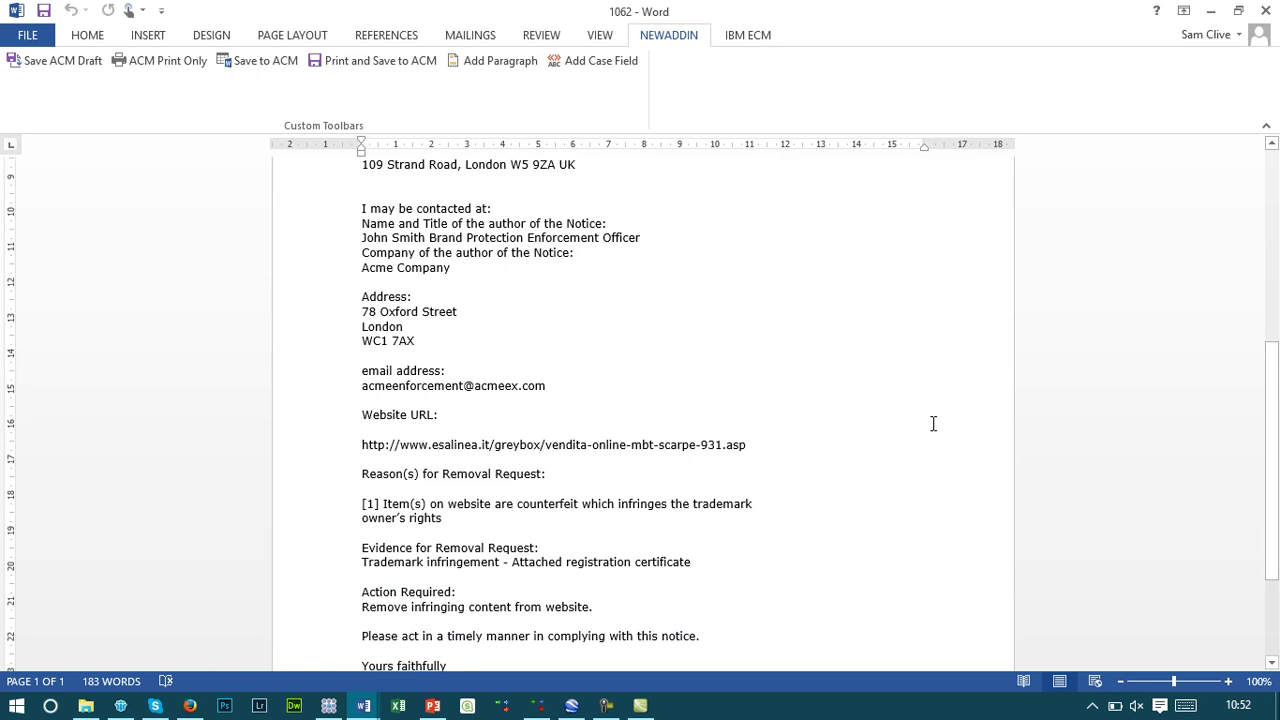
scroll(933, 424, "down", 3)
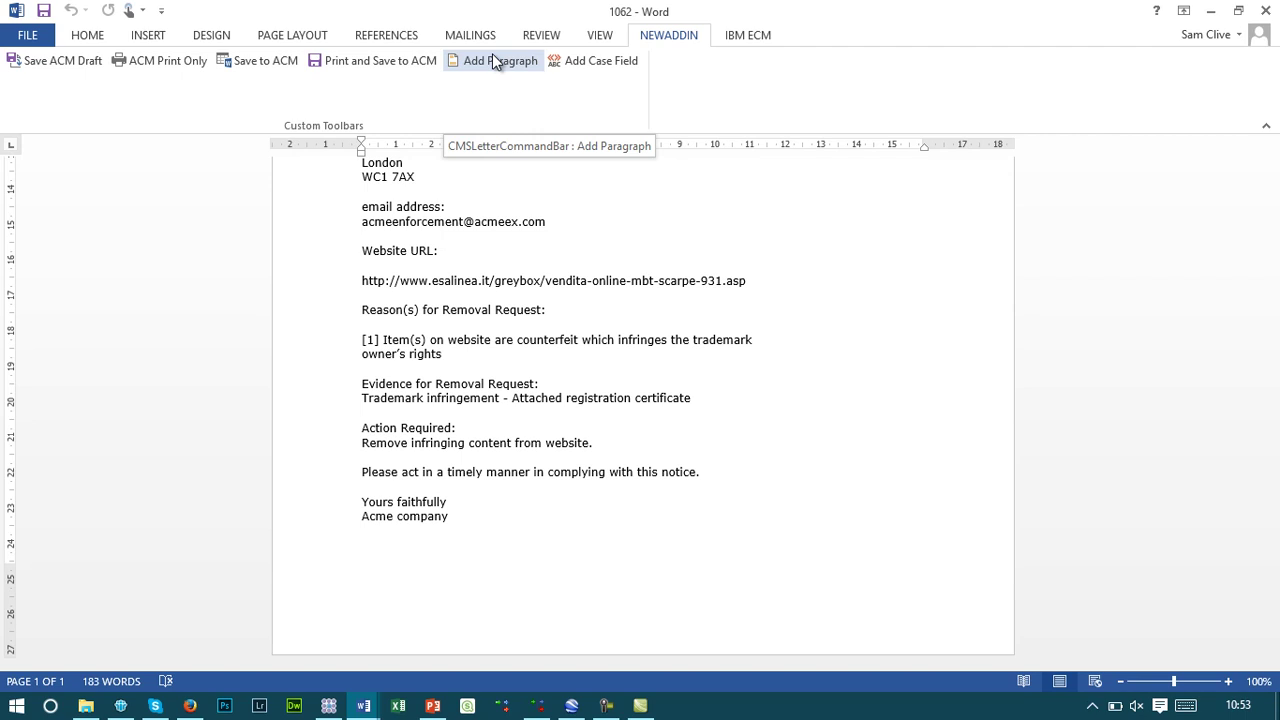
left_click(250, 59)
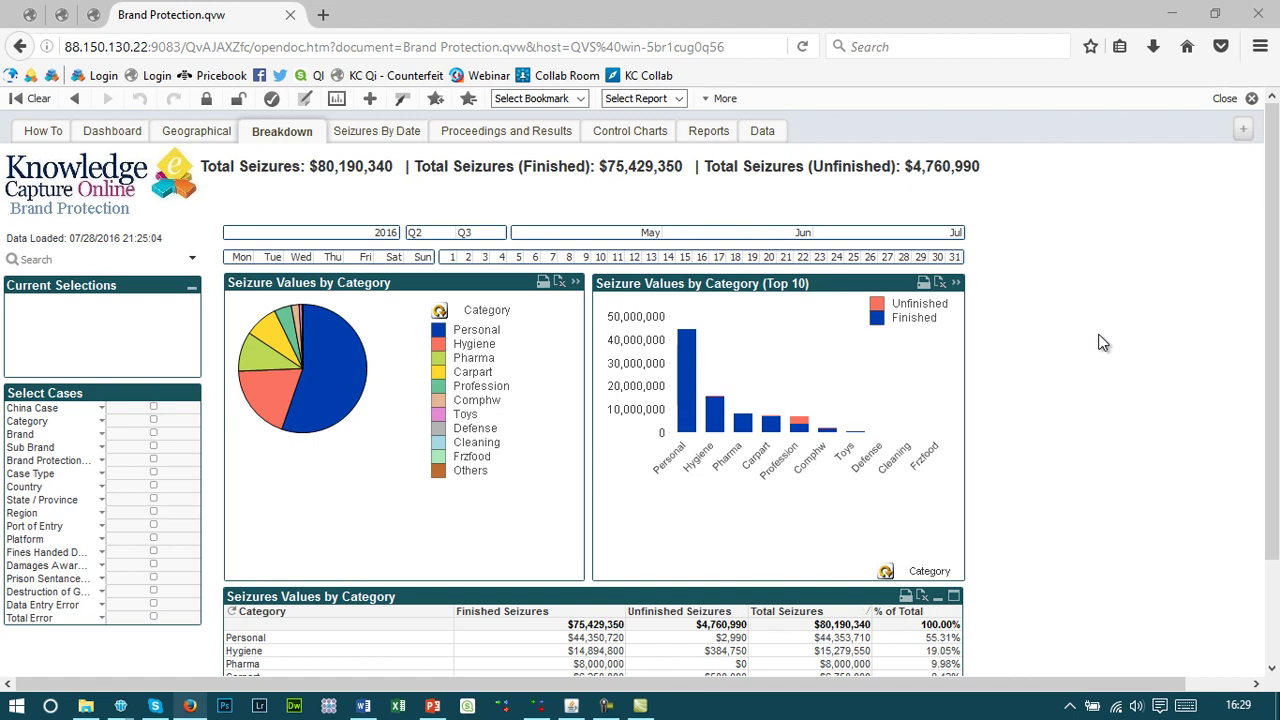
- Scroll the Breakdown sheet of seizure values by category
scroll(1101, 343, "down", 2)
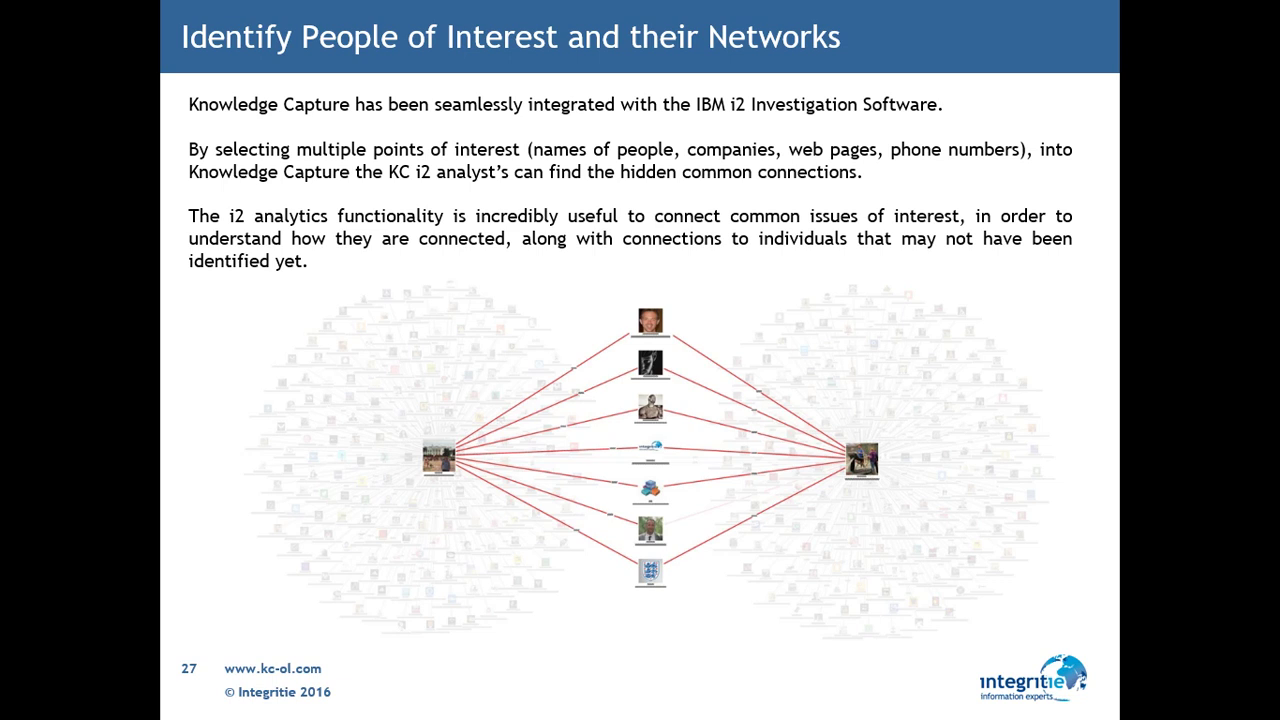
- Back in SMC4, map where the Rolex tweet was posted in Portsmouth
key("alt+Tab")
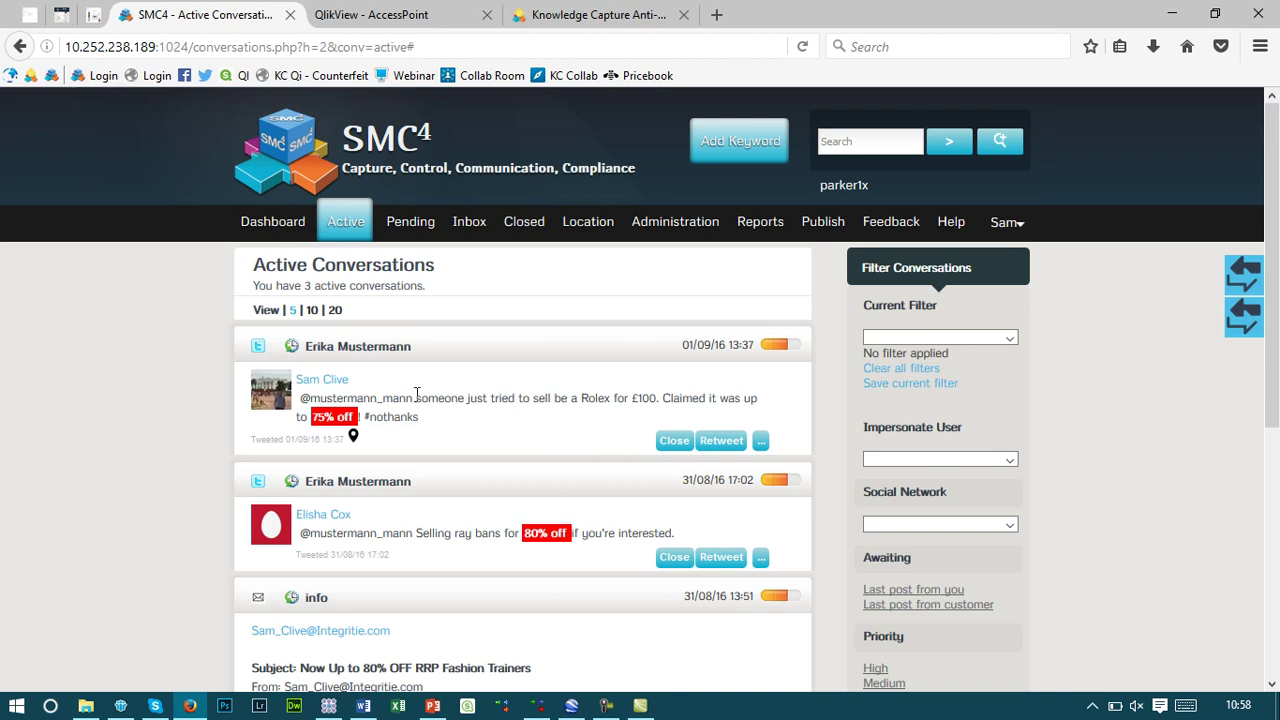
mouse_move(338, 422)
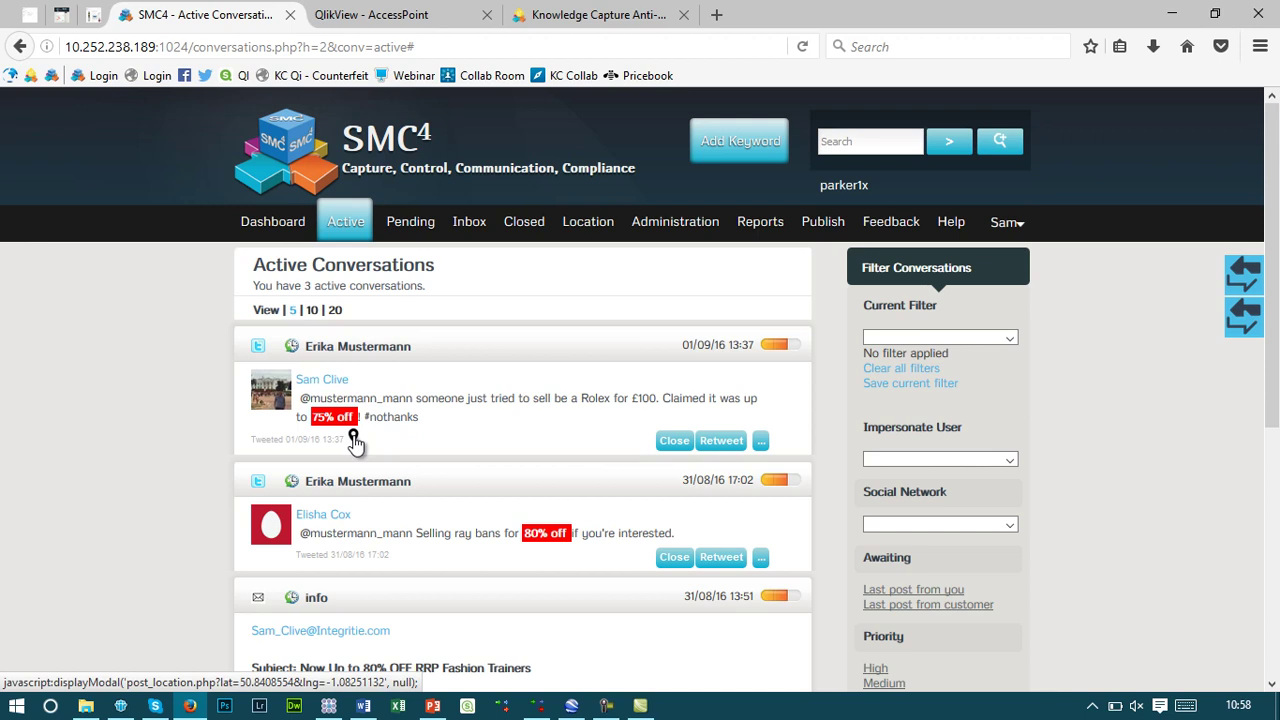
left_click(352, 437)
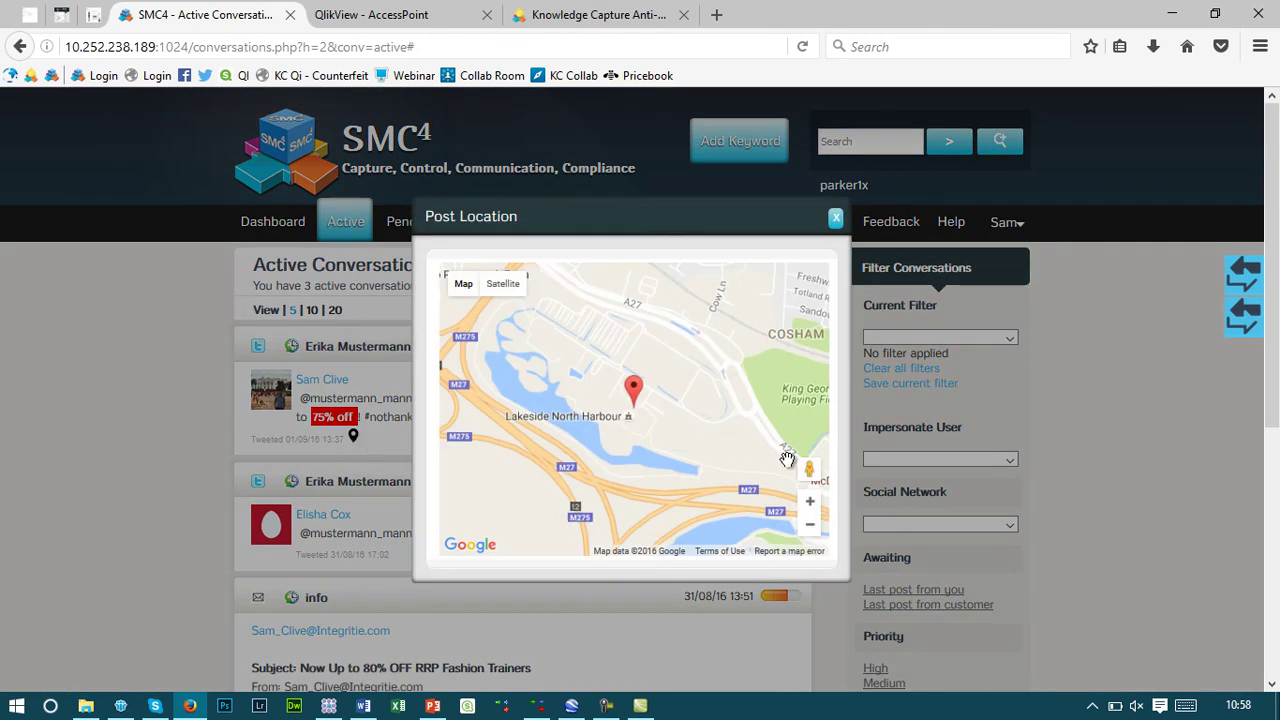
- Walk the post location in Street View toward the building entrance
left_click_drag(809, 470, 619, 390)
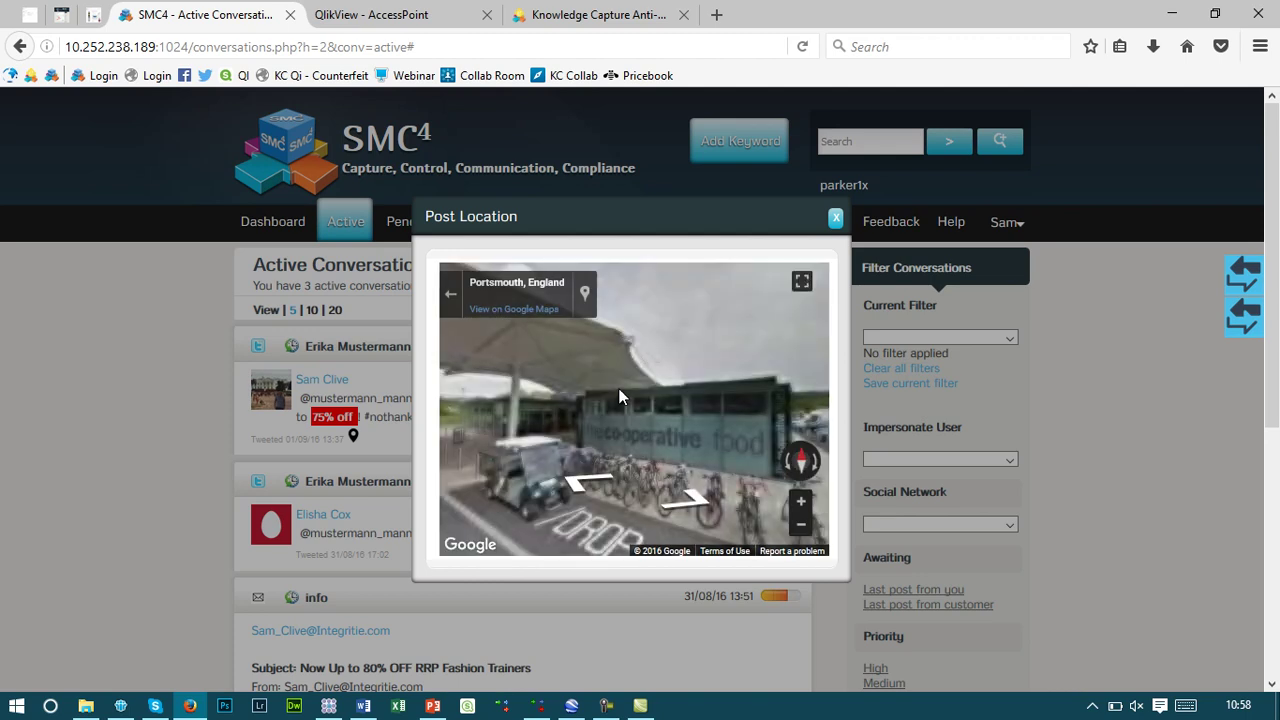
left_click(681, 390)
left_click(555, 390)
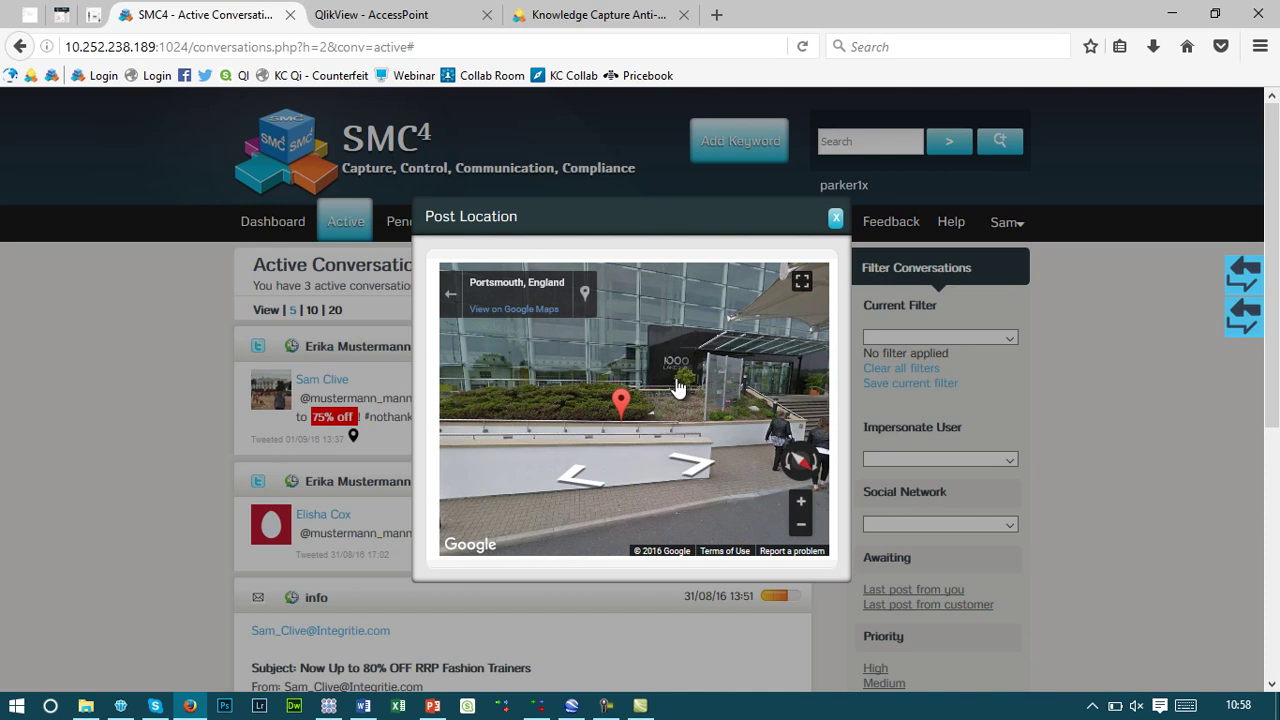
key("alt+Tab")
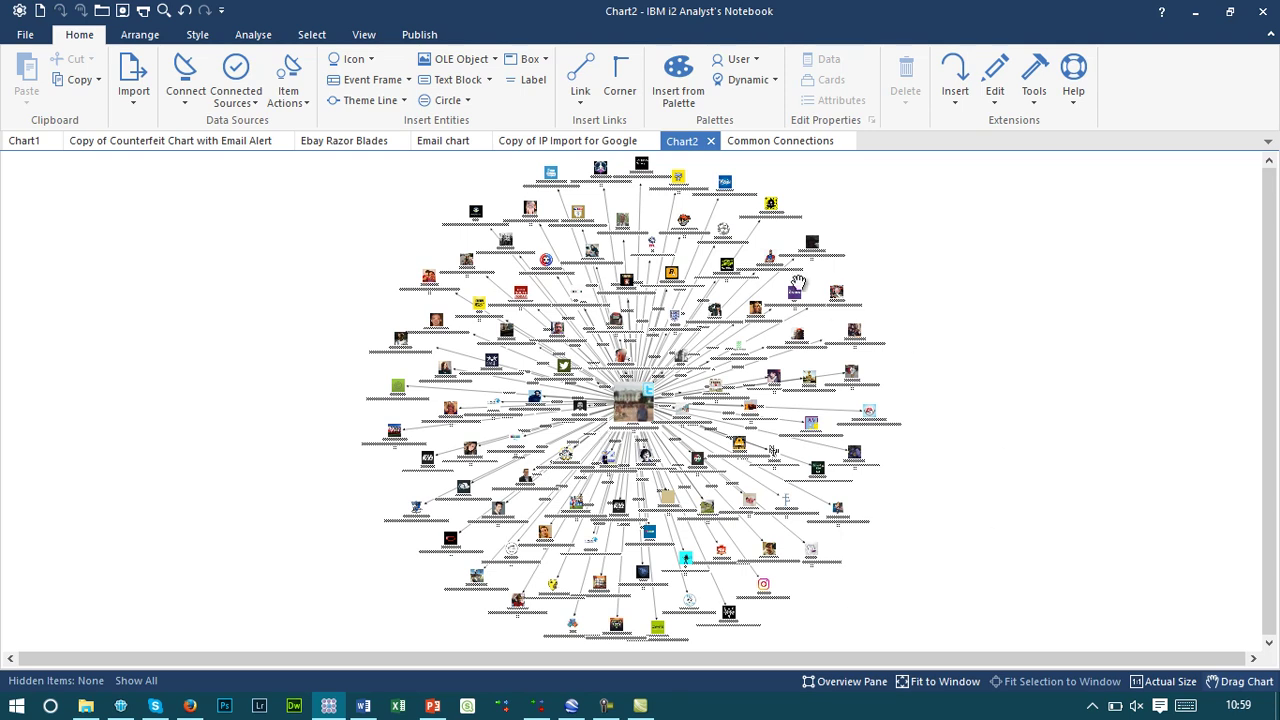
- Run an SMC4 Twitter account search by name and add the matching account to Chart2
left_click(183, 102)
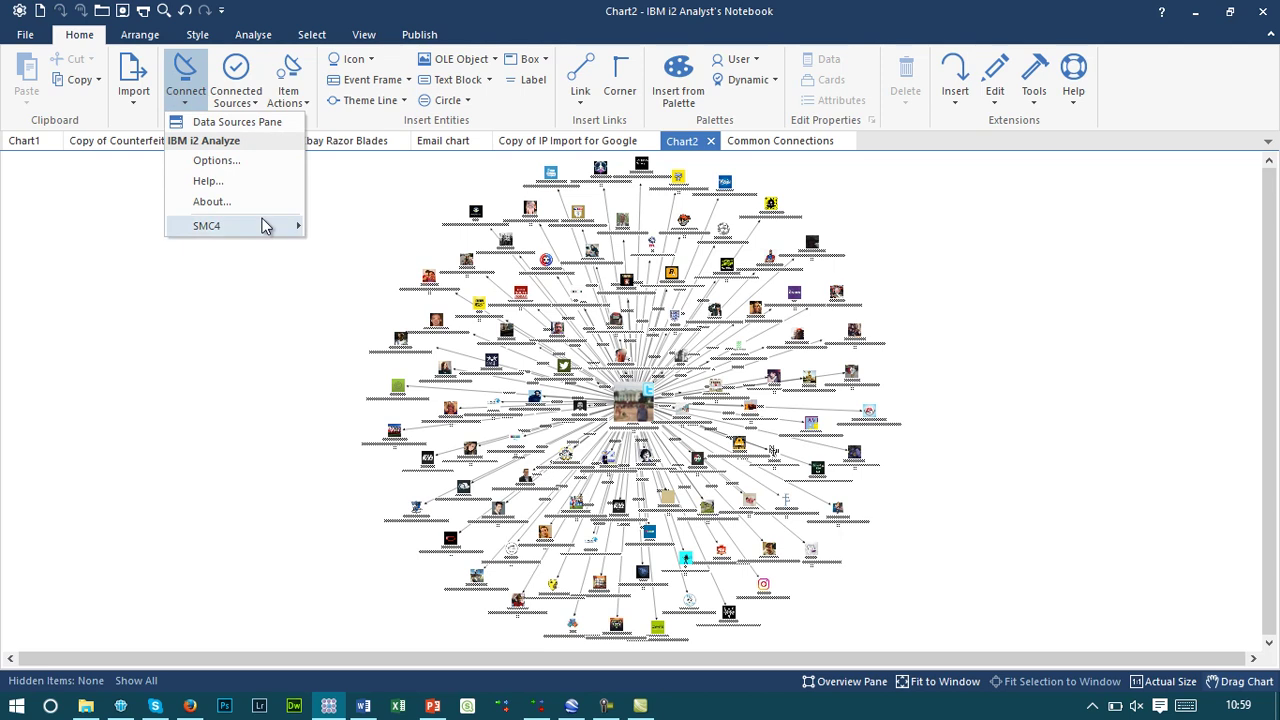
mouse_move(266, 225)
mouse_move(408, 255)
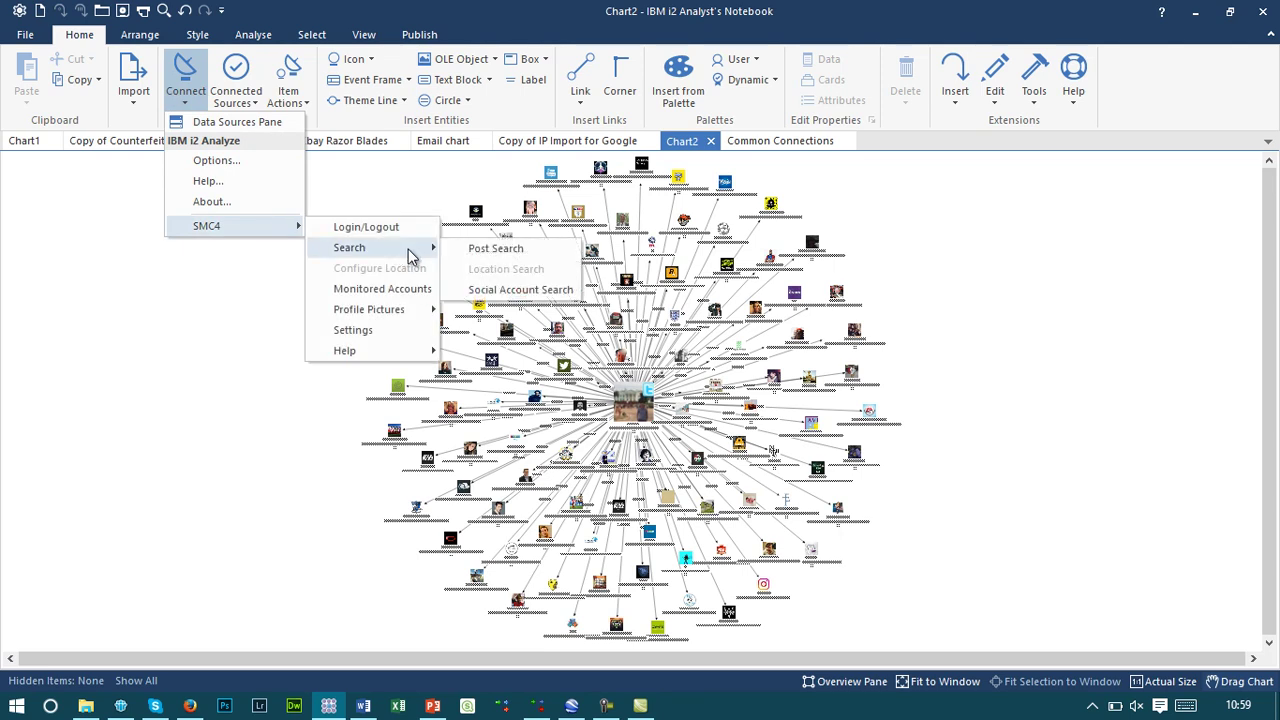
left_click(535, 289)
left_click(851, 201)
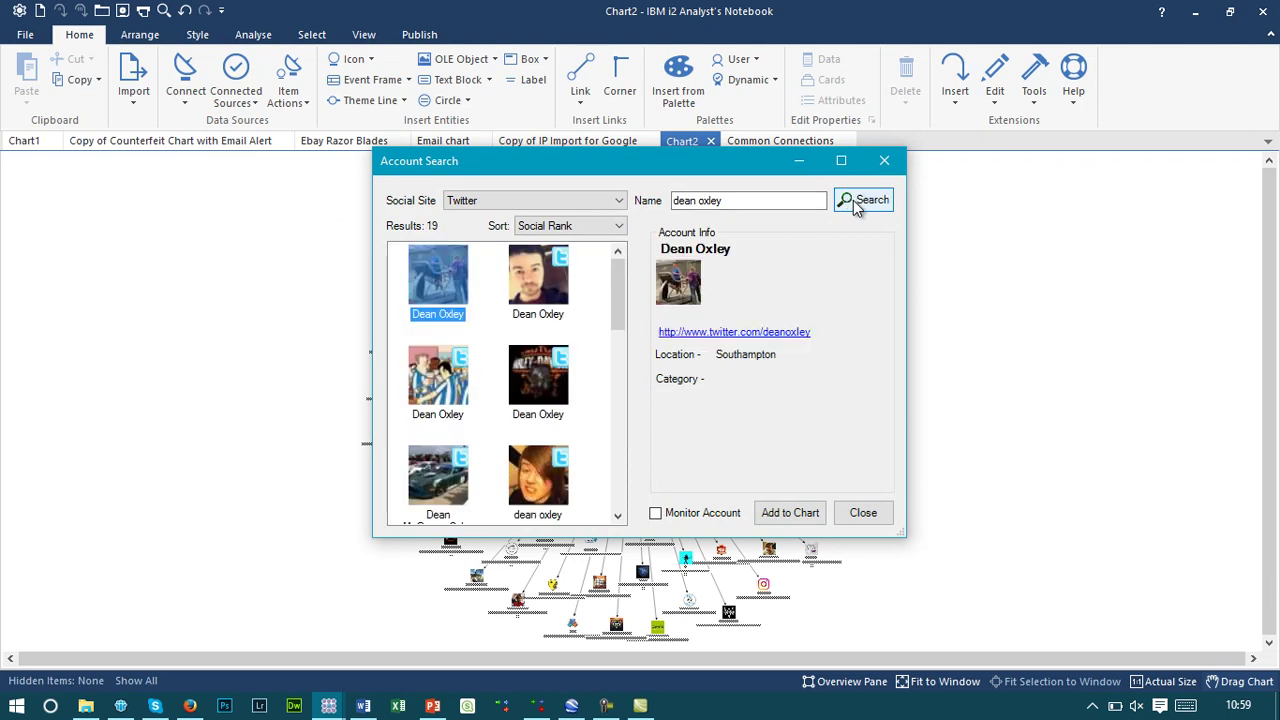
left_click(792, 513)
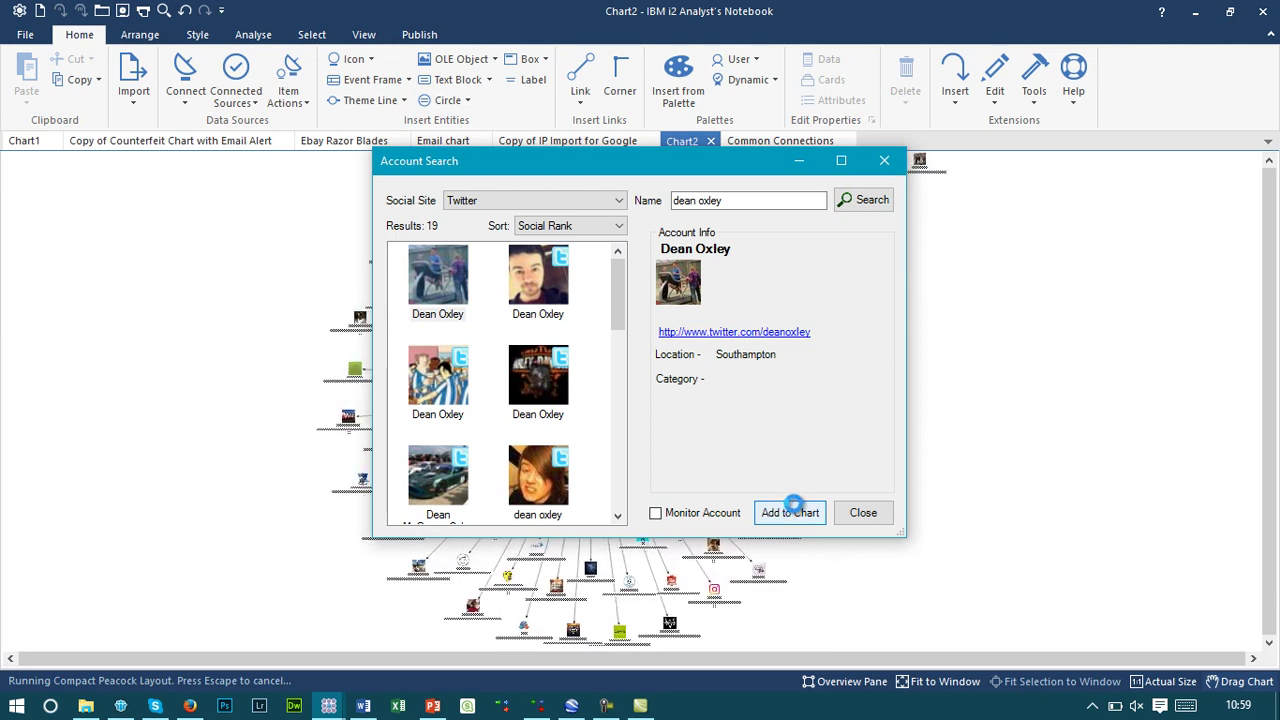
left_click(880, 516)
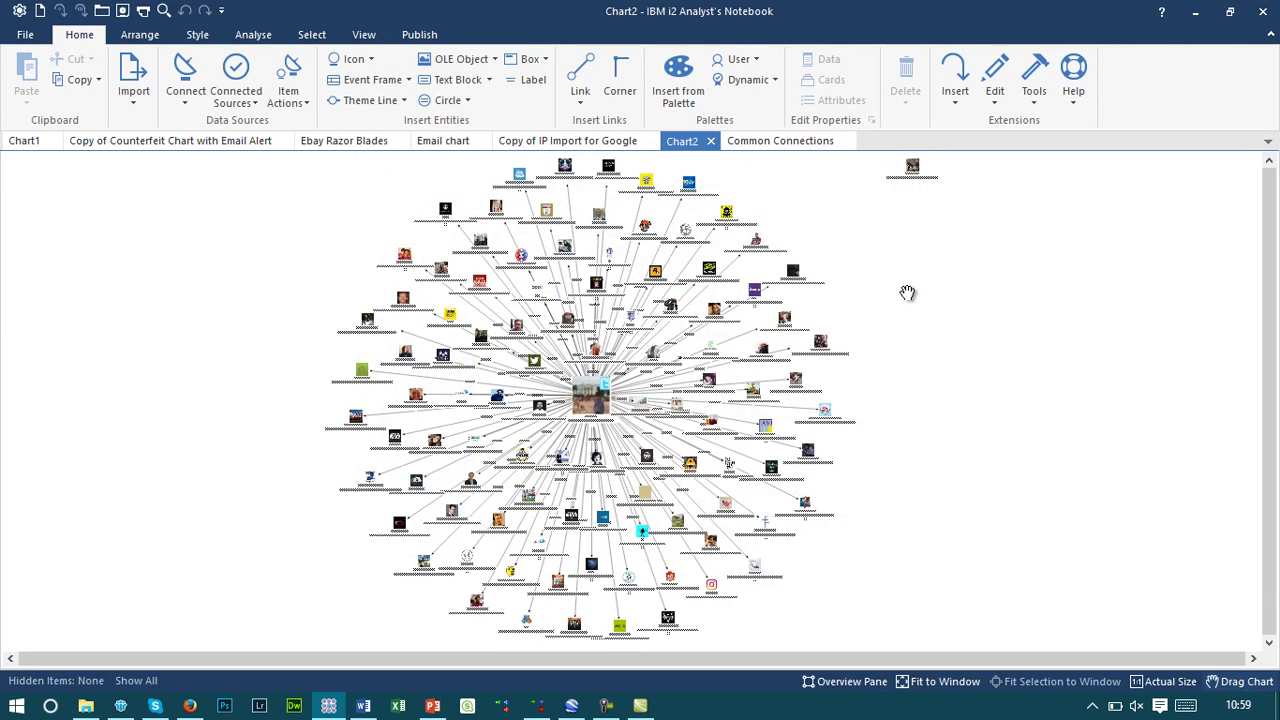
left_click(913, 168)
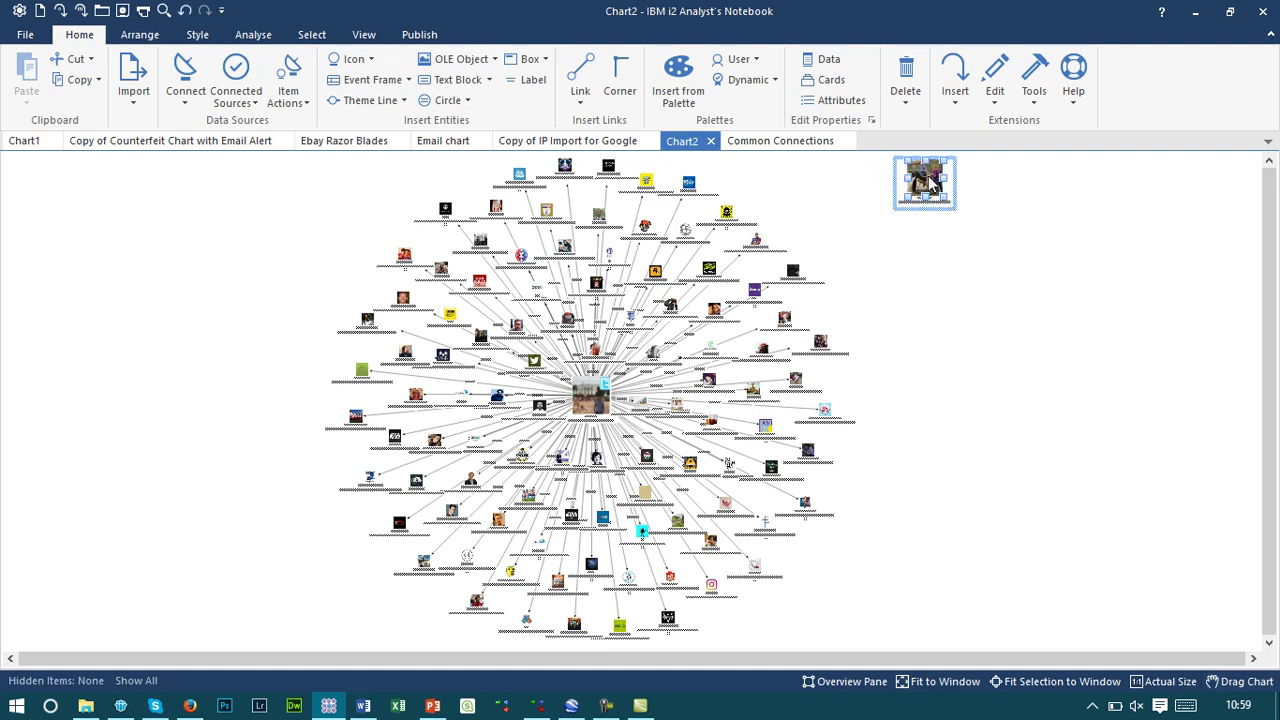
- Expand the new account's Twitter friends into Chart2 via SMC4 > Expand > Friends
right_click(926, 185)
mouse_move(1035, 415)
mouse_move(838, 436)
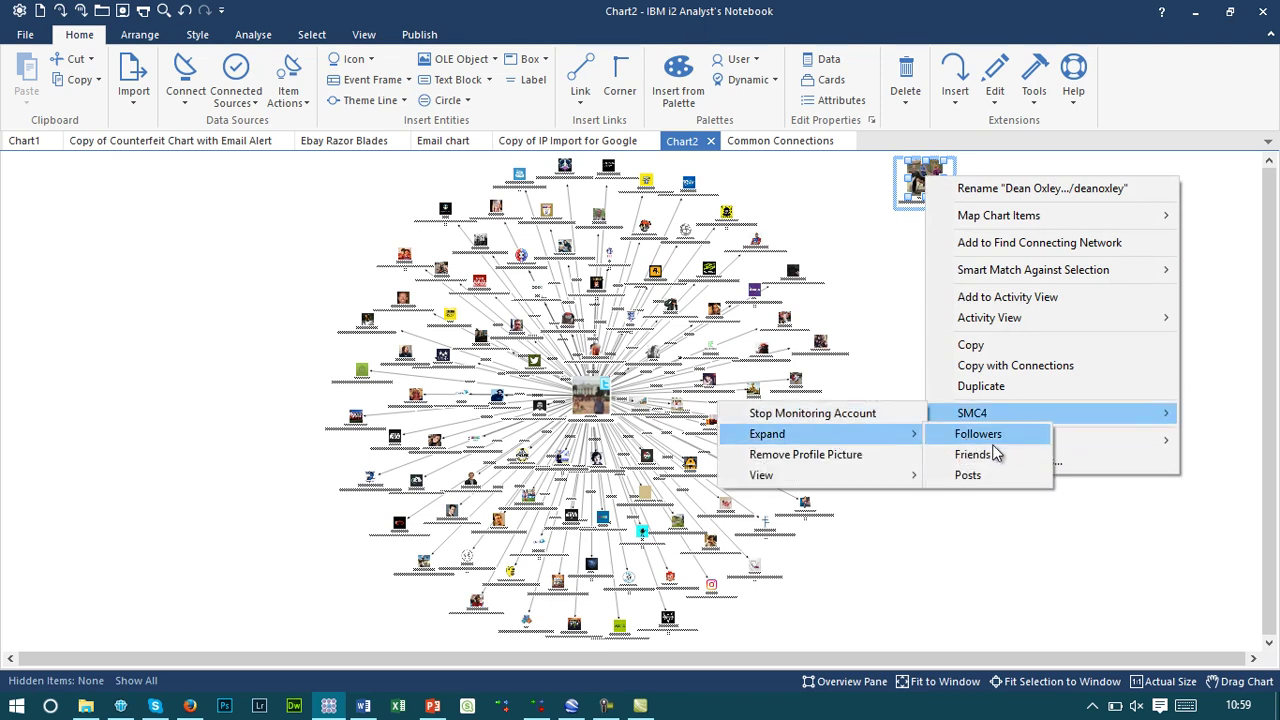
left_click(1003, 456)
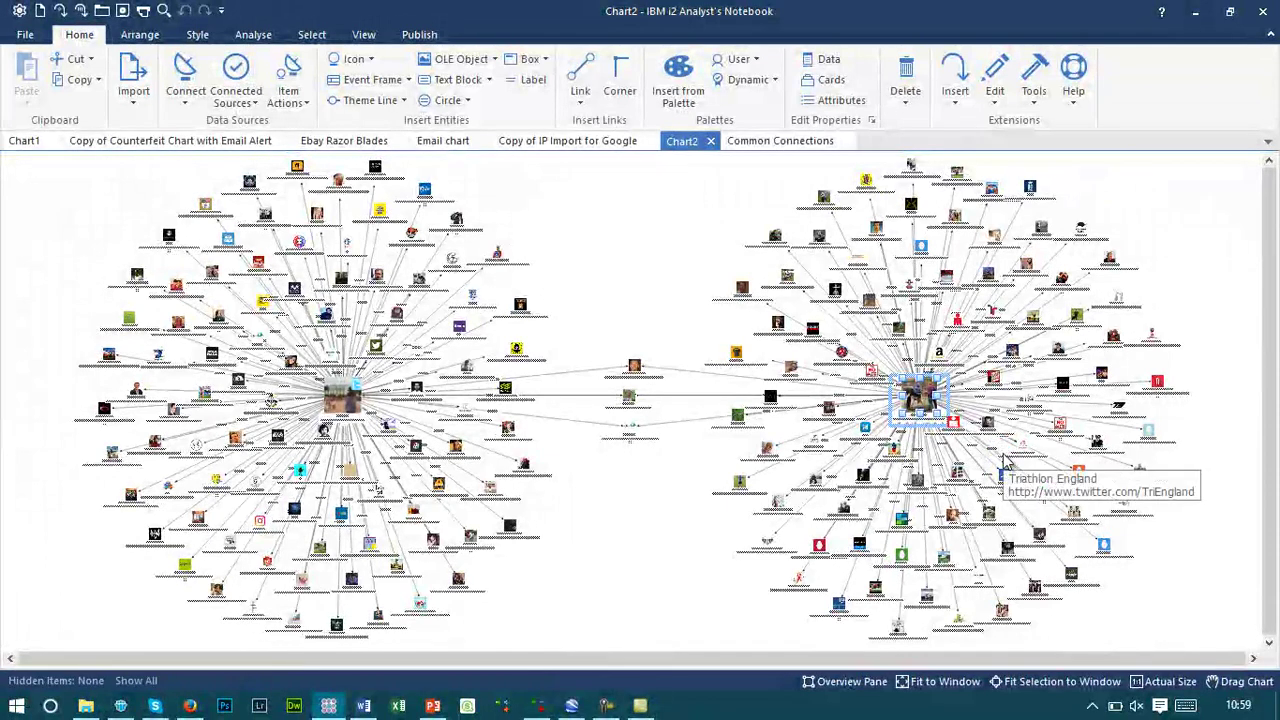
- Move one shared entity higher between the two clusters
left_click_drag(571, 318, 690, 498)
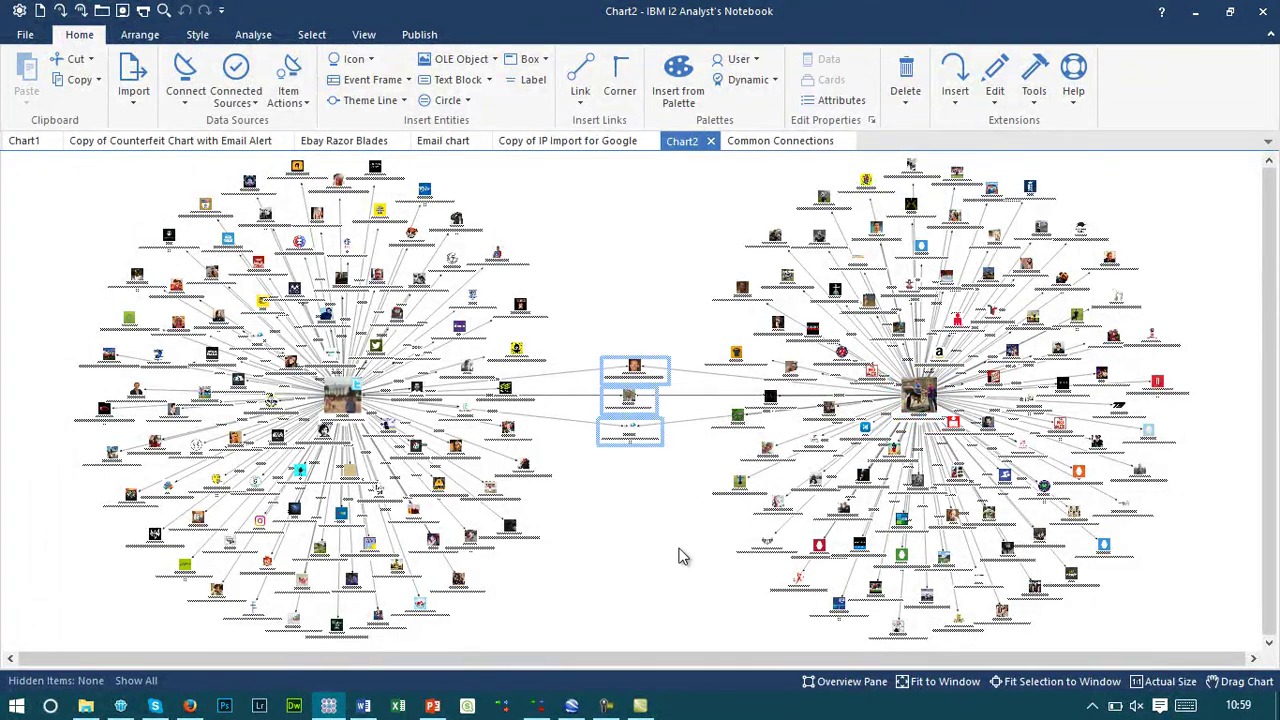
left_click(696, 328)
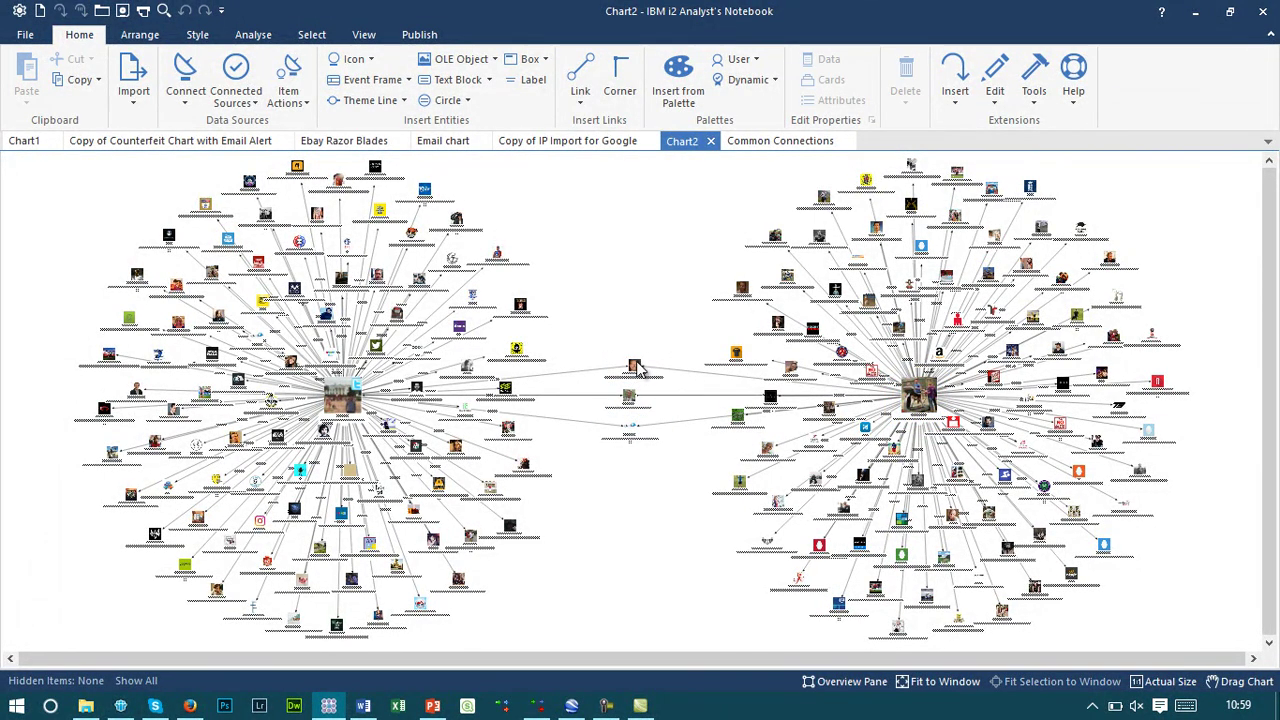
left_click_drag(636, 366, 632, 308)
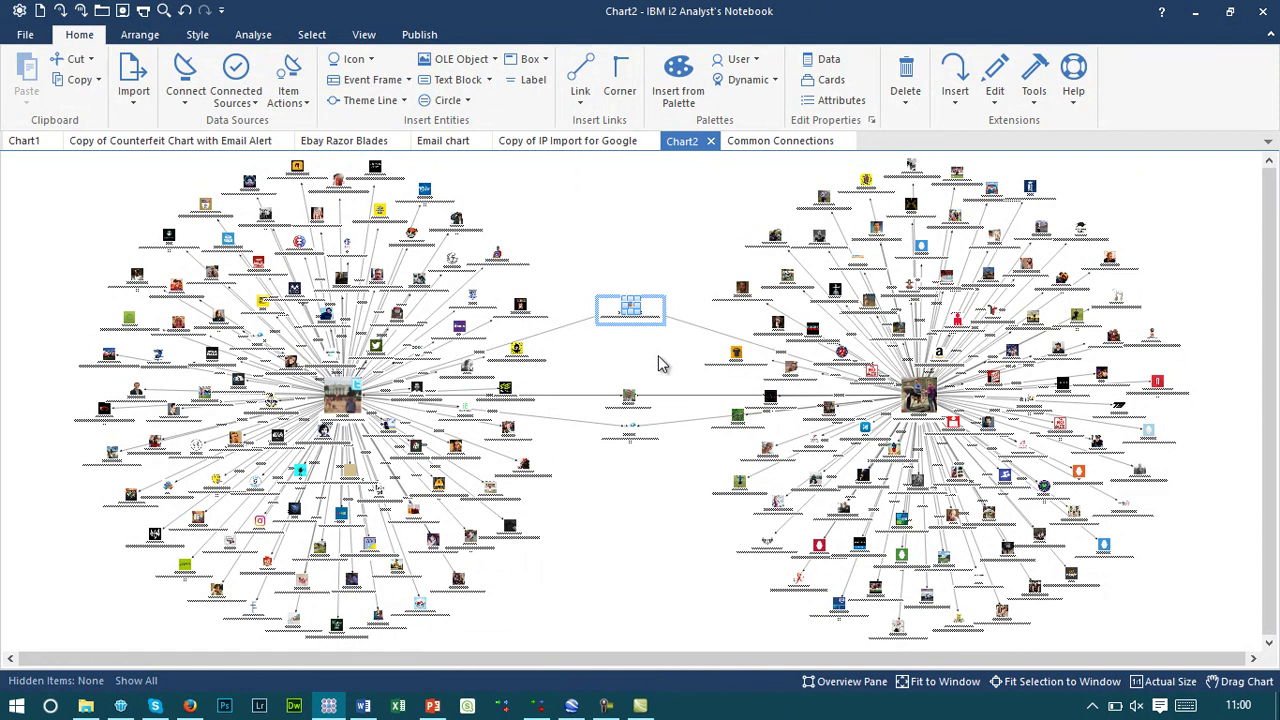
- Switch to the Common Connections chart
left_click(775, 141)
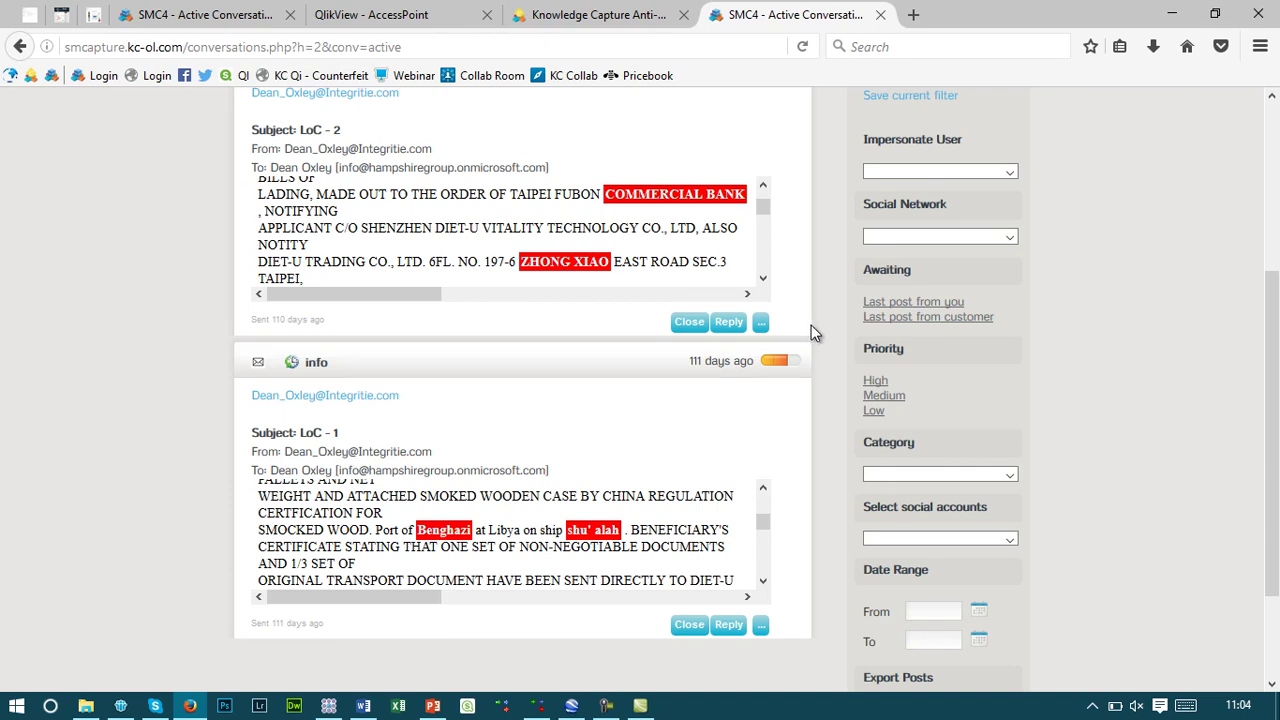
mouse_move(662, 194)
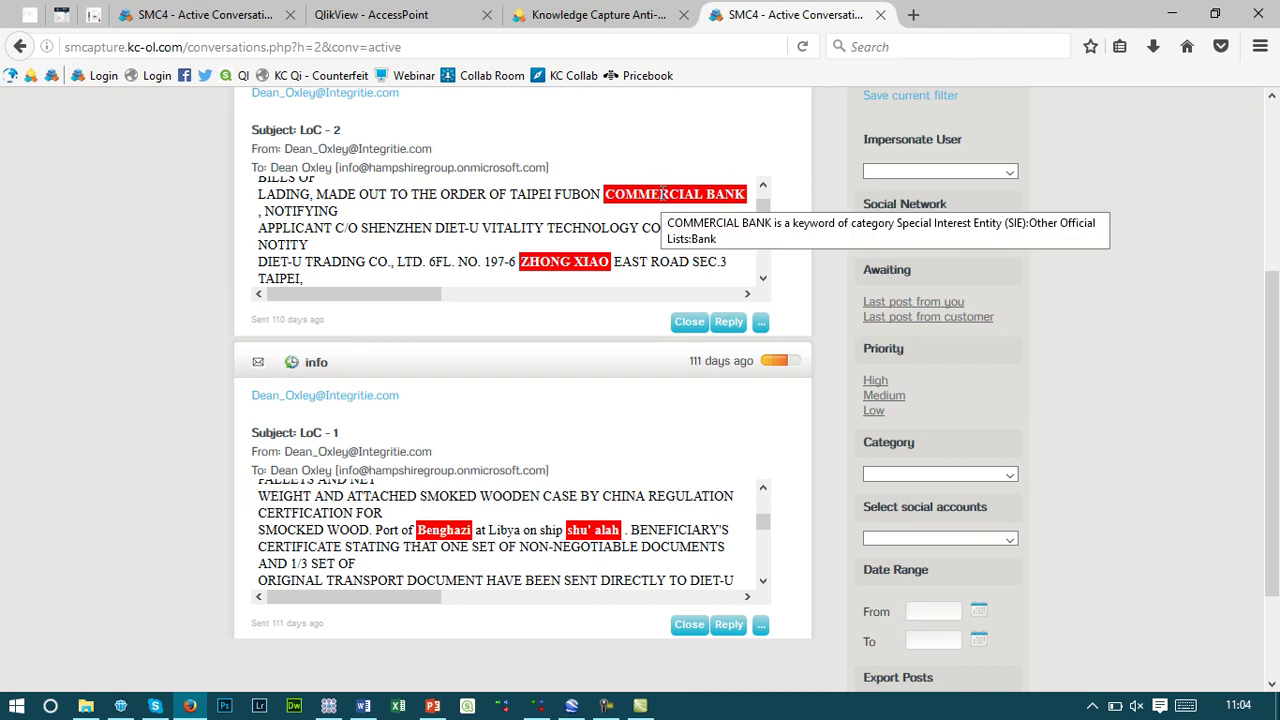
mouse_move(586, 265)
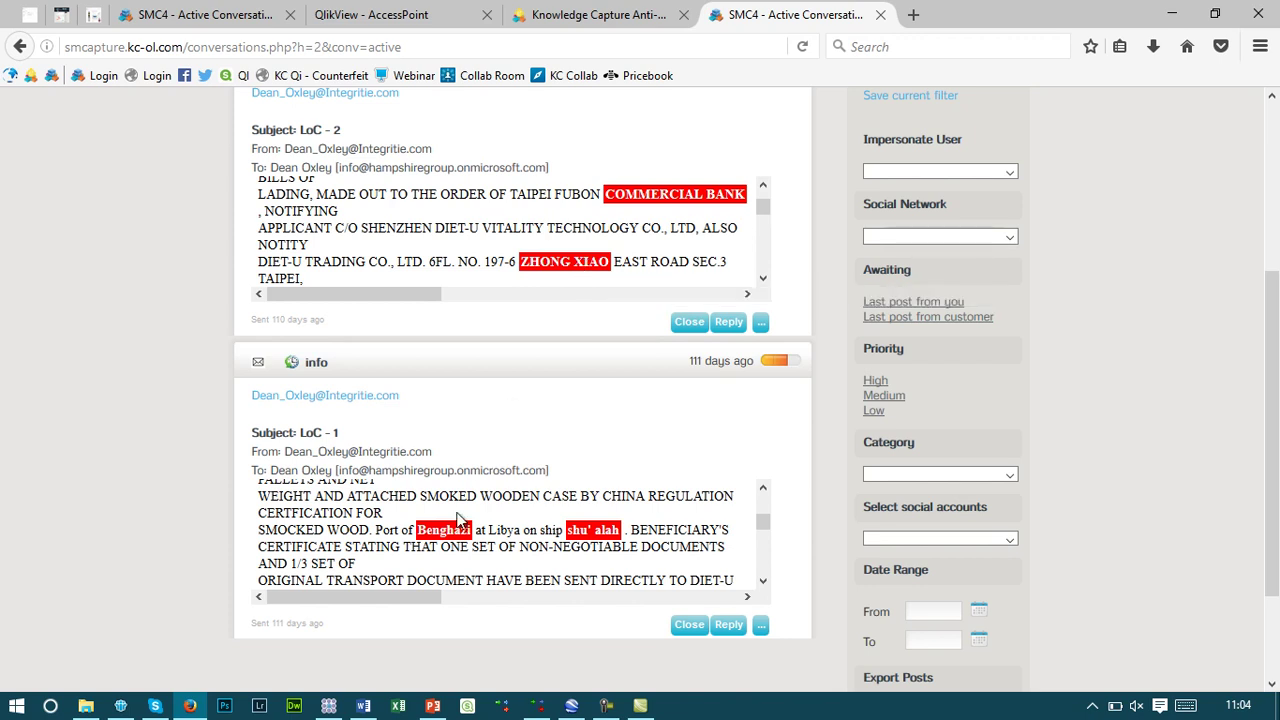
mouse_move(452, 522)
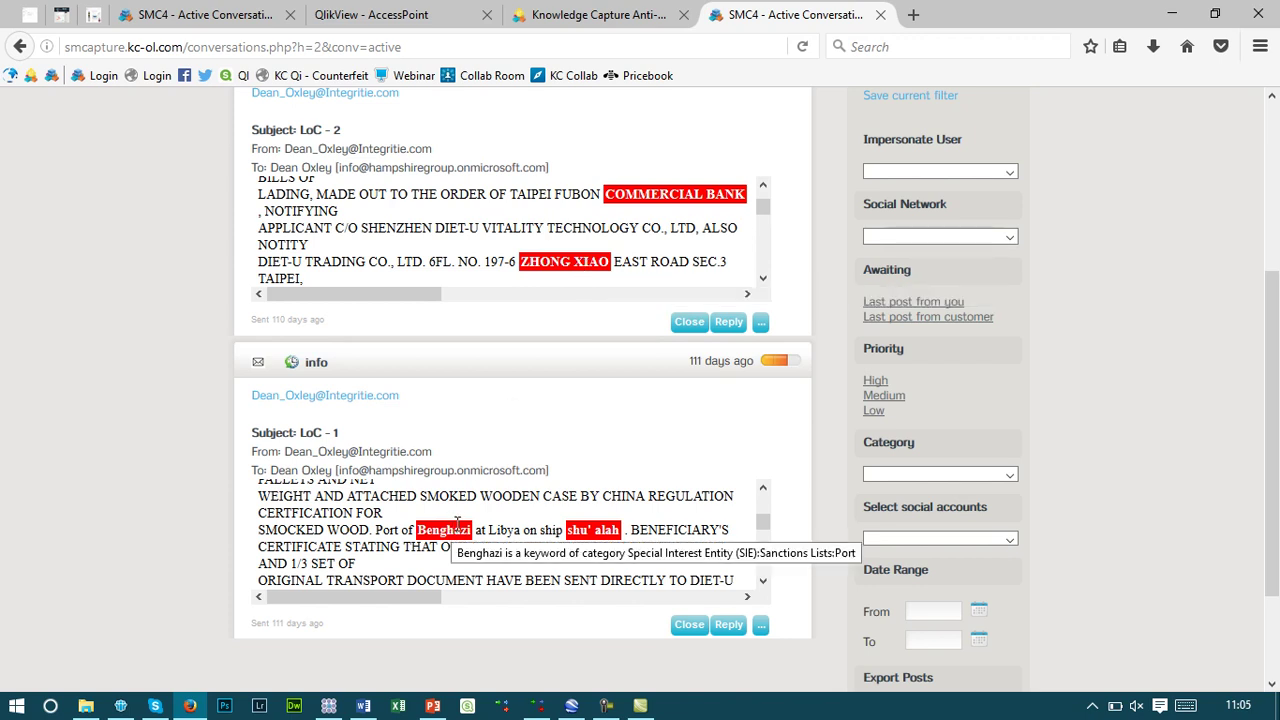
mouse_move(600, 520)
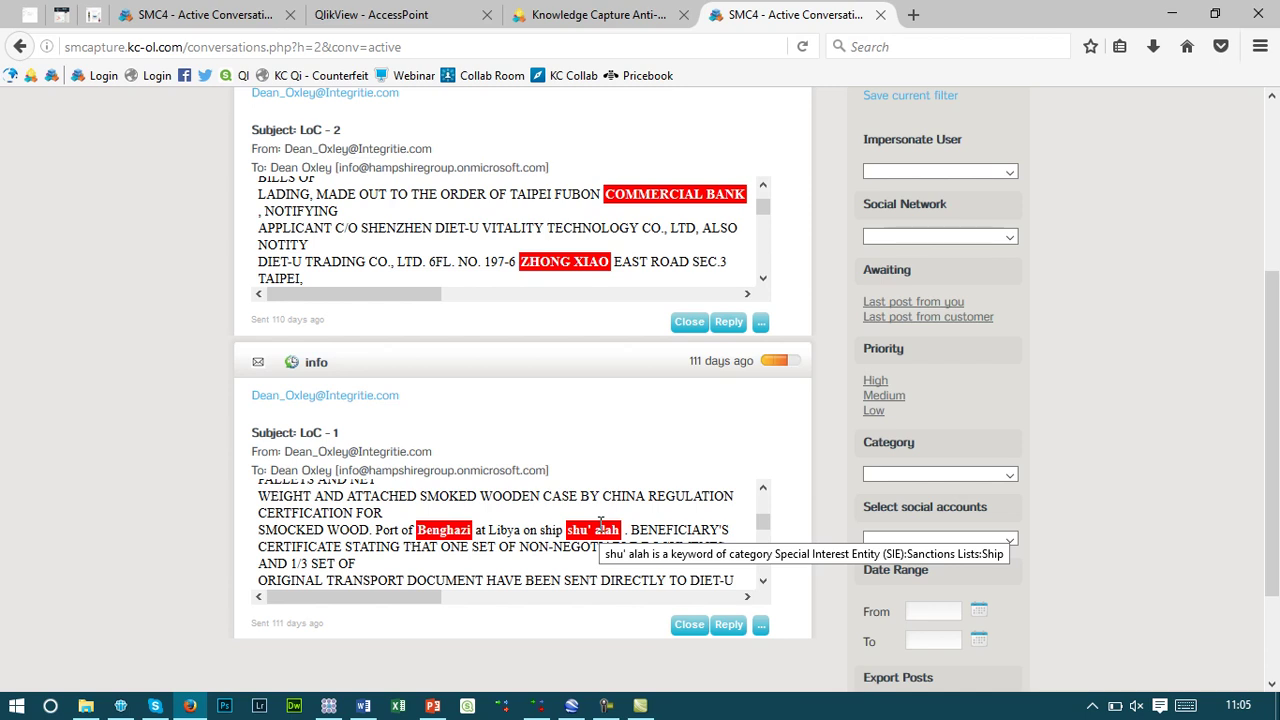